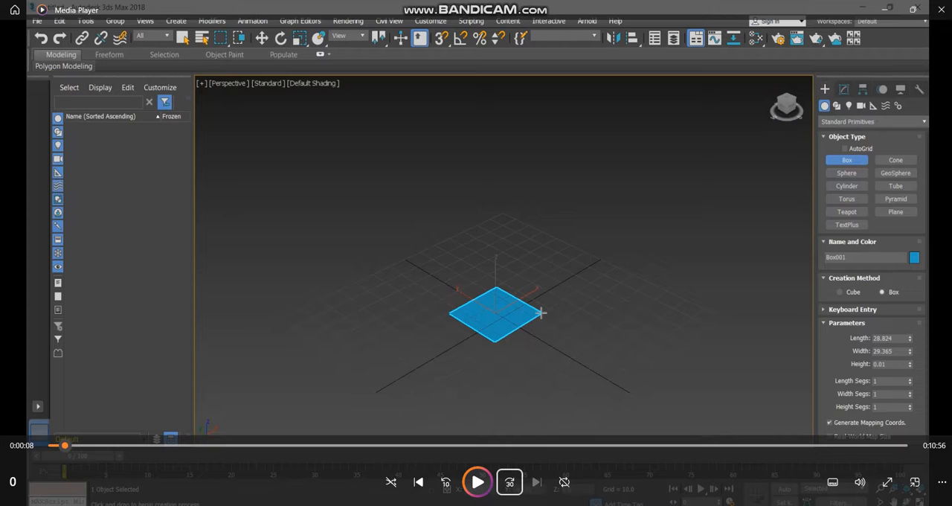
Set both the box's length segments and height segments to 3
key("space")
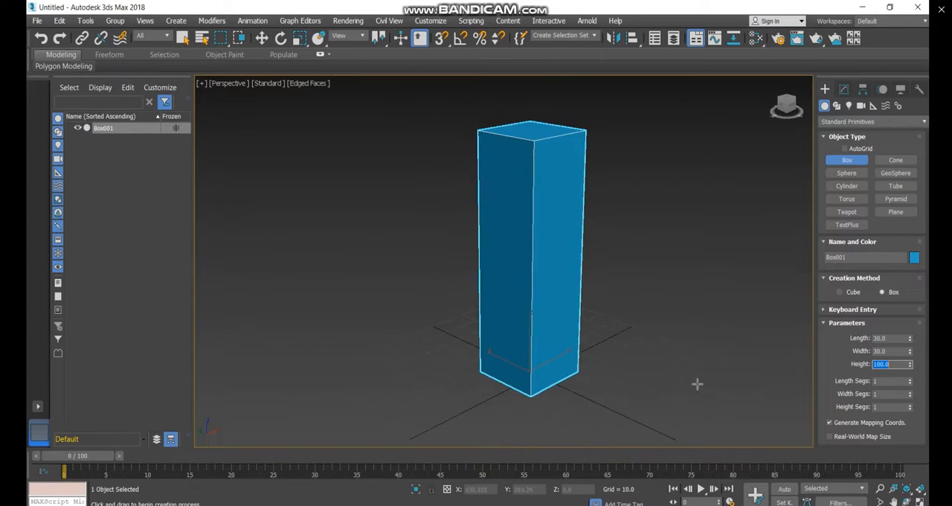
left_click(878, 381)
left_click_drag(879, 407, 867, 408)
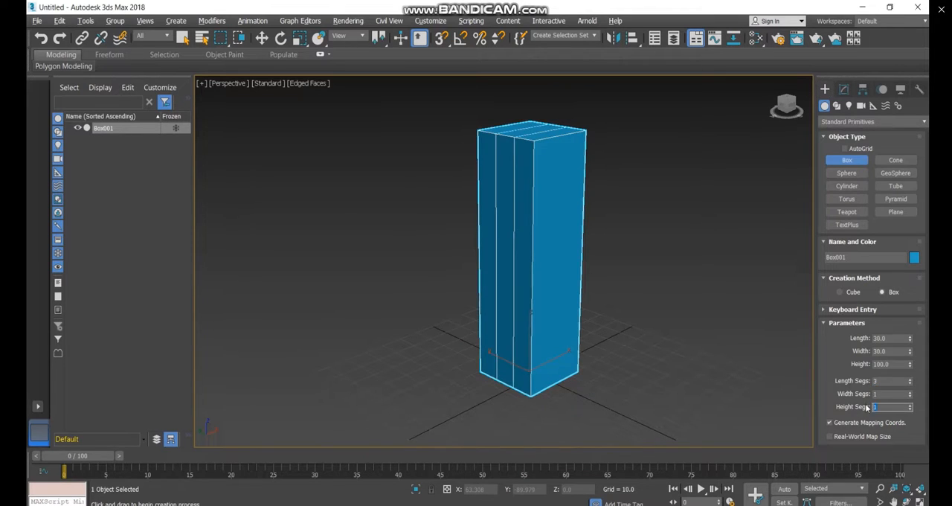
type("3")
key("Return")
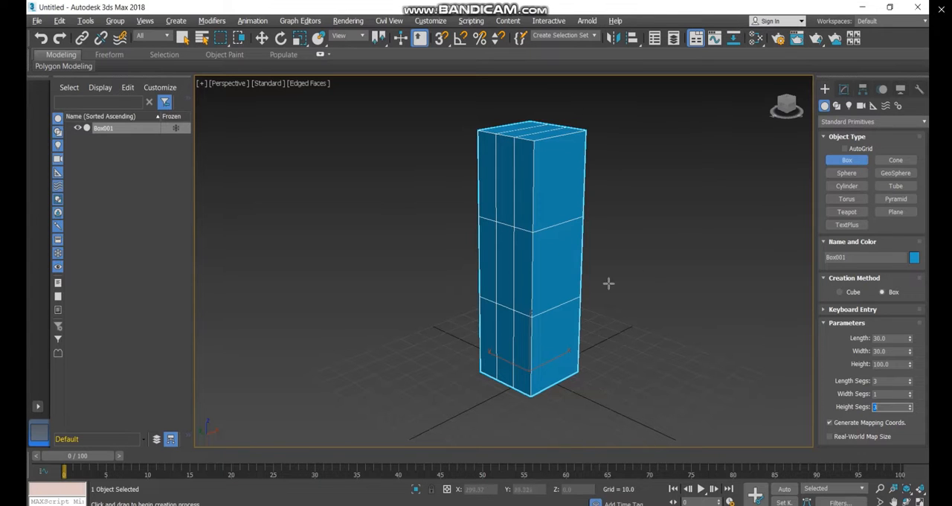
Add an Edit Poly modifier to the box
middle_click_drag(542, 300, 562, 304, "alt")
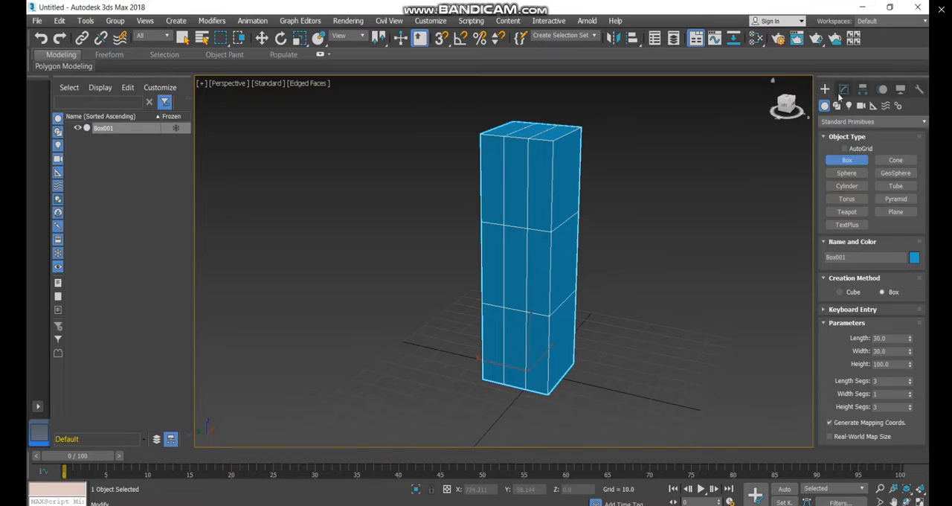
left_click(843, 89)
left_click(852, 127)
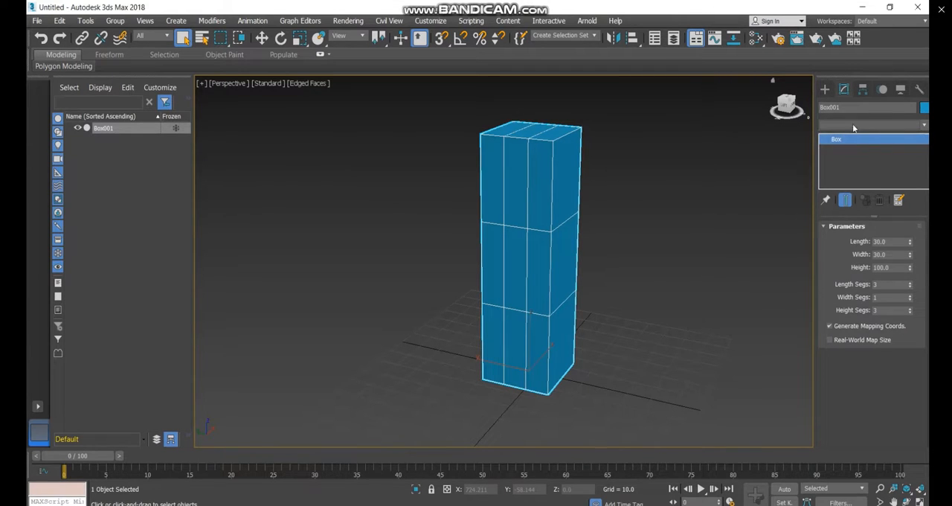
scroll(872, 133, "down", 1)
key("e")
left_click(868, 127)
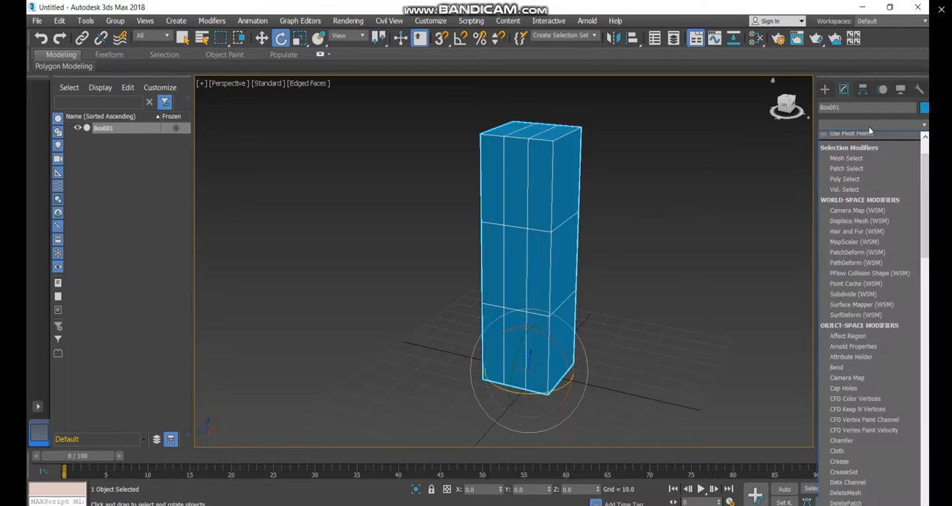
key("e")
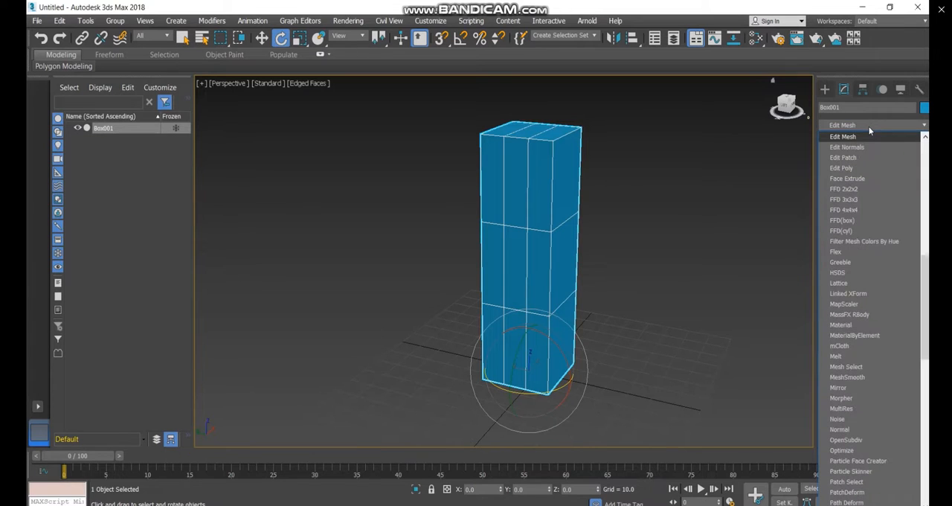
left_click(869, 169)
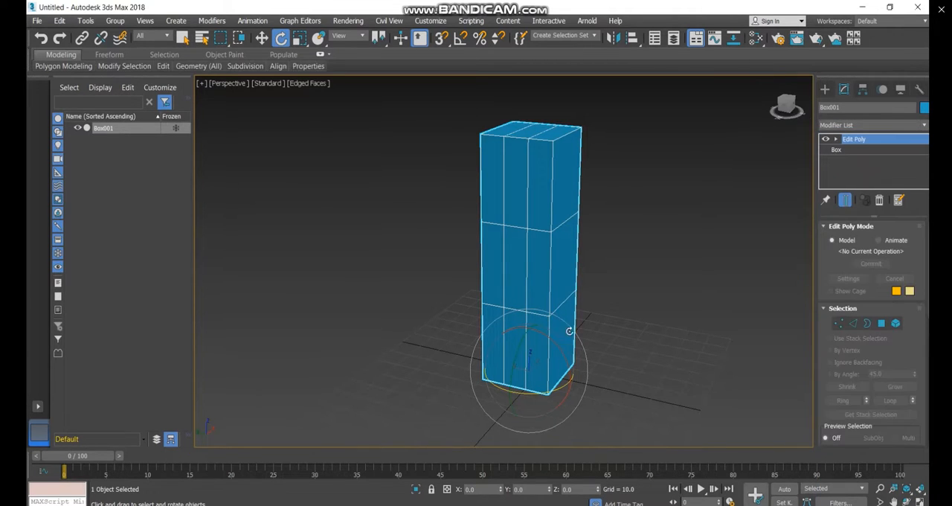
Move one of the two inner vertical edge loops along Y, outward toward its nearest corner of the box
middle_click_drag(556, 346, 533, 345, "alt")
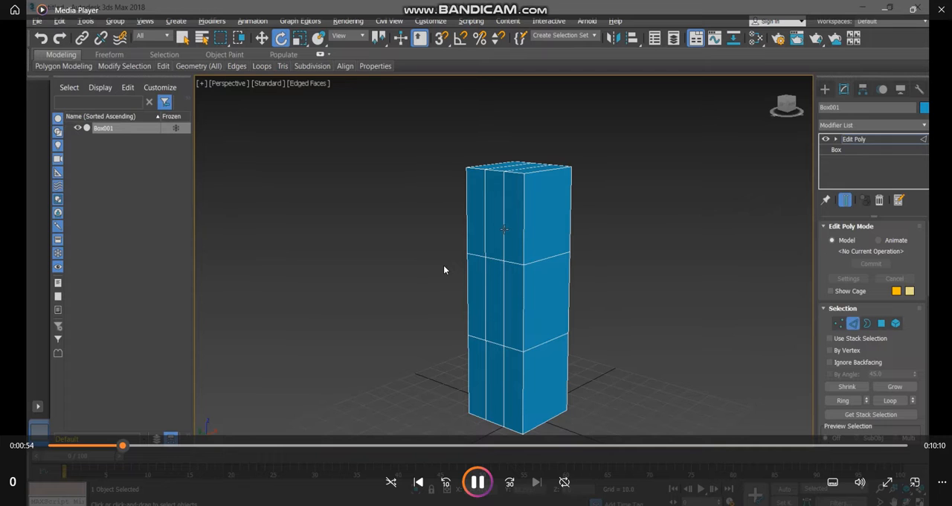
left_click(444, 267)
left_click(444, 266)
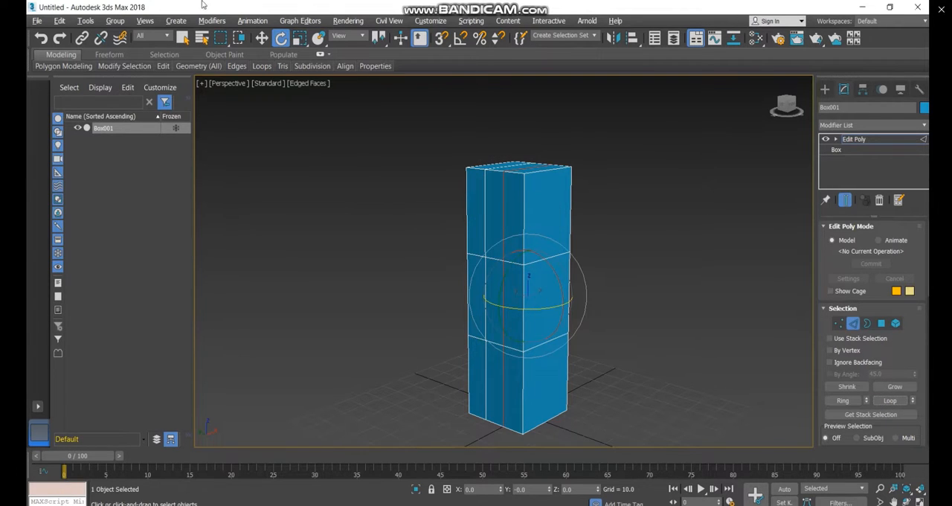
left_click(261, 38)
middle_click_drag(484, 313, 495, 314, "alt")
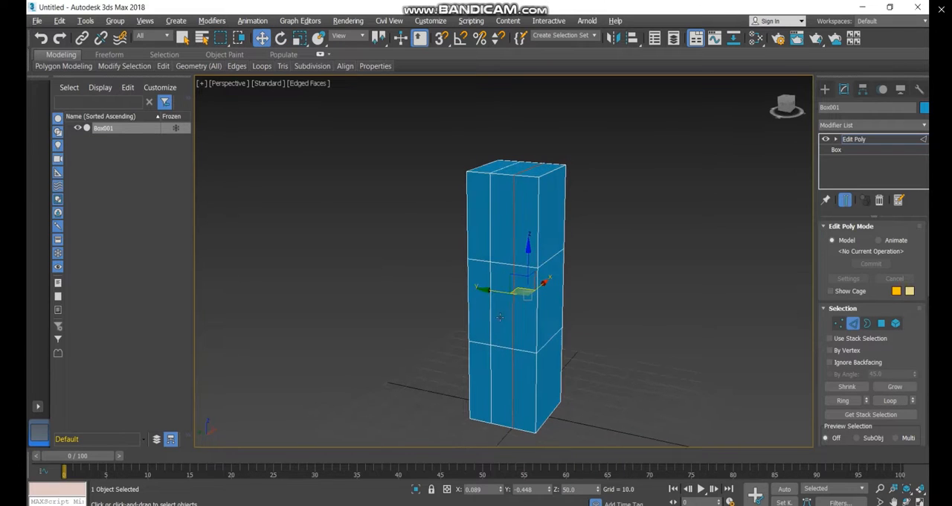
left_click_drag(489, 292, 493, 299)
Select the other inner vertical edge as a full loop and move it outward along Y toward the opposite corner
left_click(491, 283)
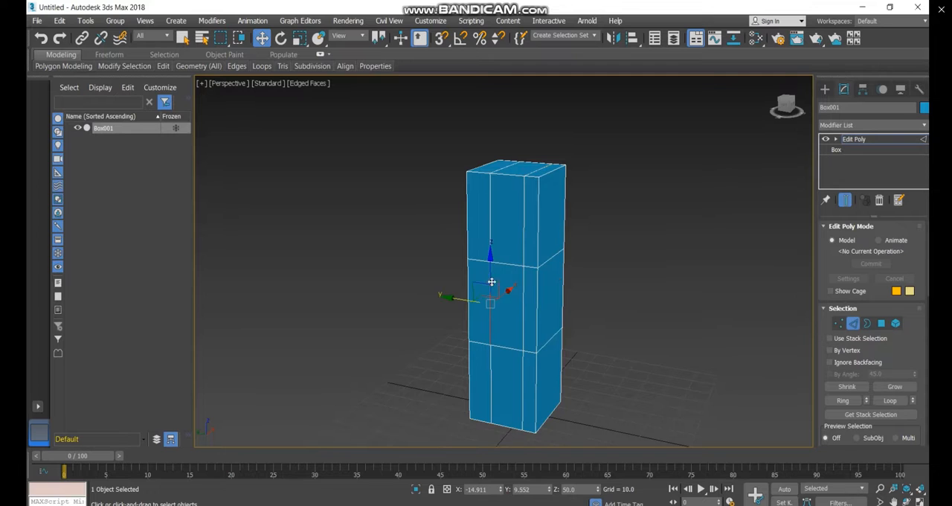
left_click(883, 402)
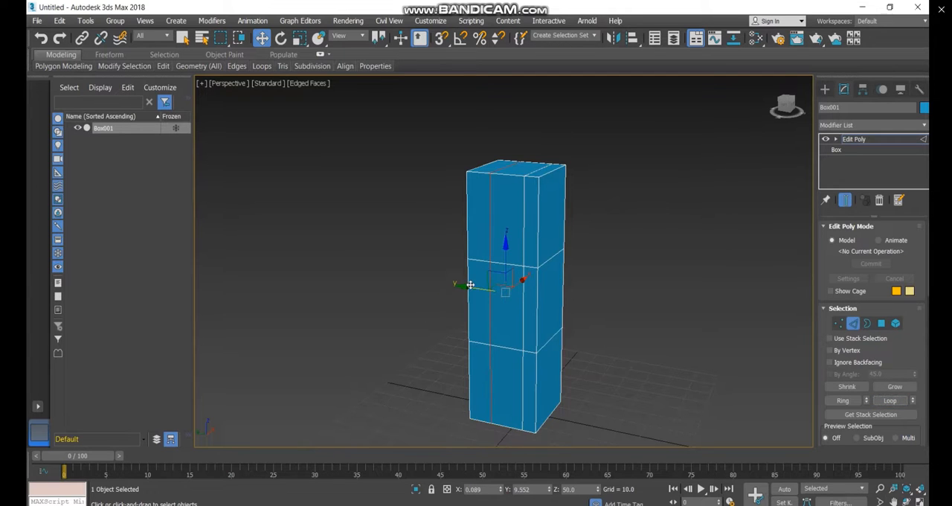
left_click_drag(467, 289, 455, 285)
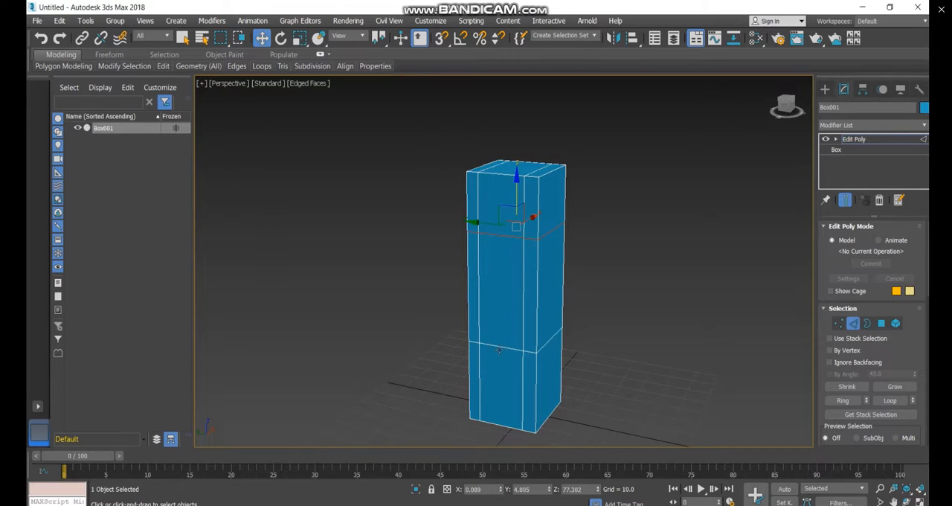
Select the lower horizontal edge loop around the box and move it down to about Z 19.8, leaving nothing selected
left_click(891, 401)
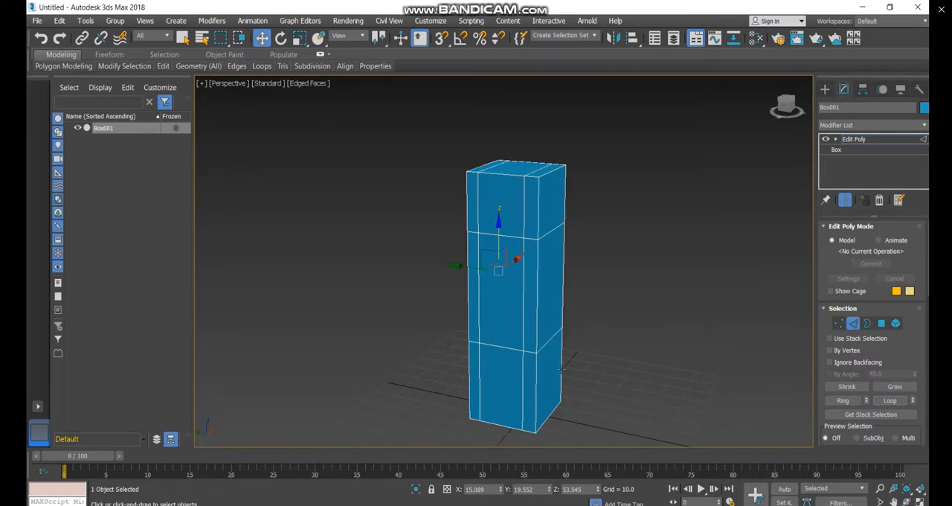
left_click(532, 352)
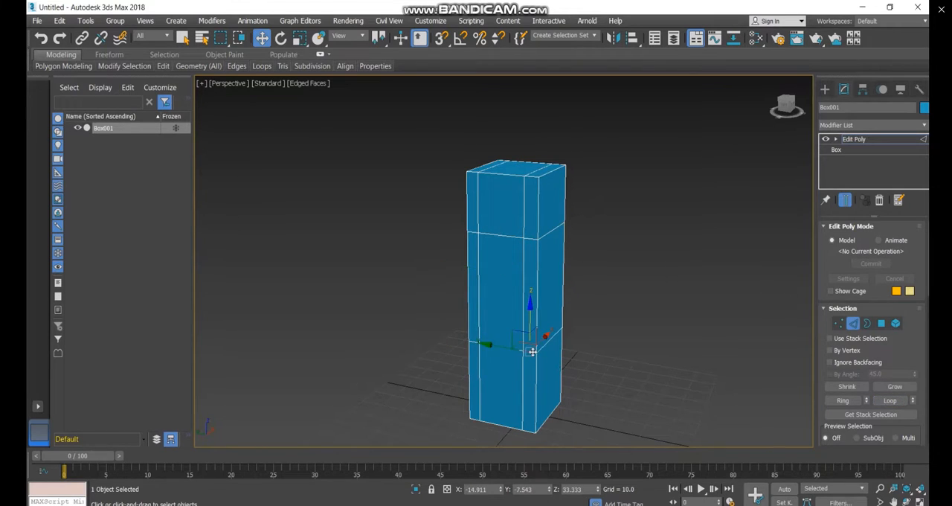
left_click(890, 400)
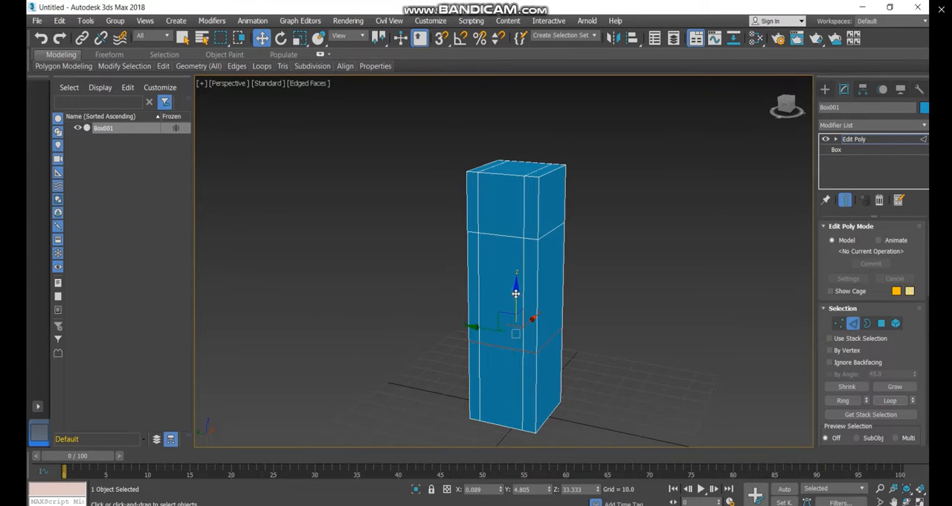
left_click_drag(516, 294, 514, 314)
middle_click_drag(494, 368, 513, 328, "alt")
left_click_drag(514, 302, 521, 335)
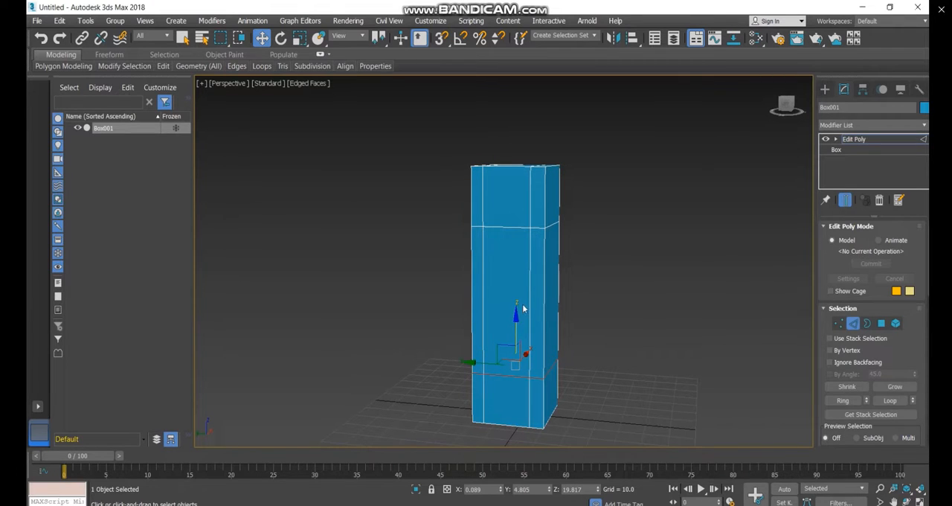
left_click(635, 353)
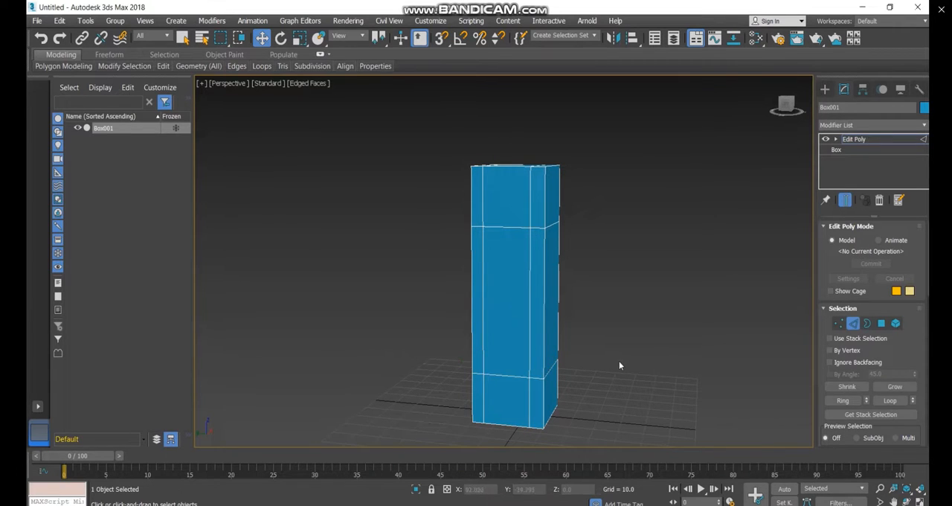
Rename the Edit Poly modifier as "Edit Poly-adjust edges"
mouse_move(448, 255)
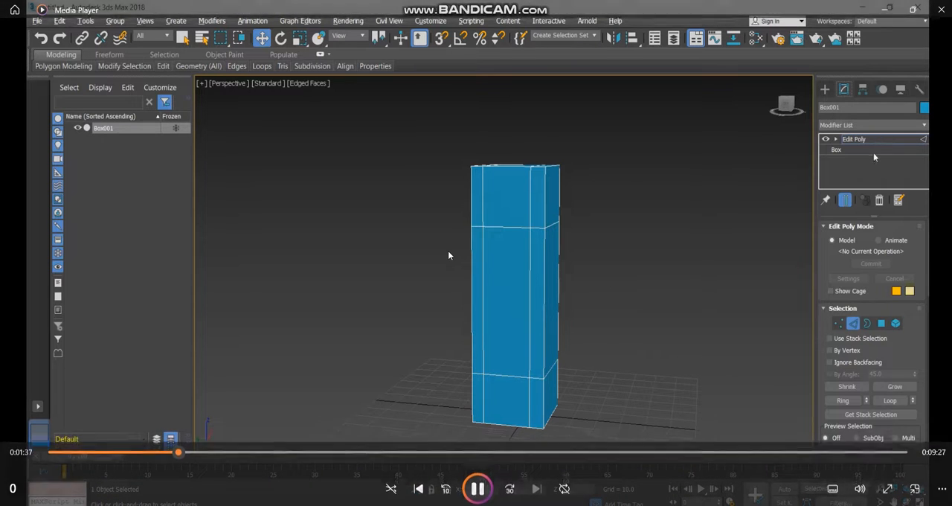
right_click(869, 137)
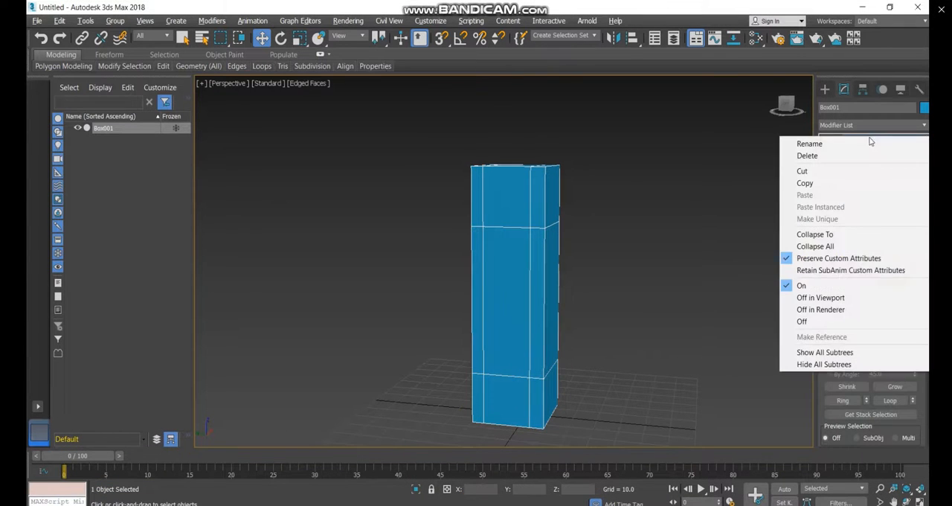
left_click(869, 144)
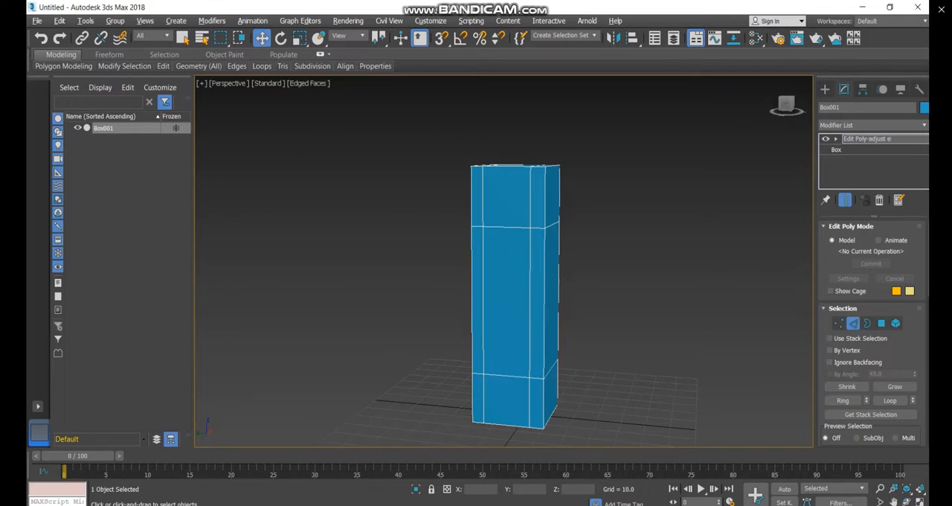
mouse_move(448, 254)
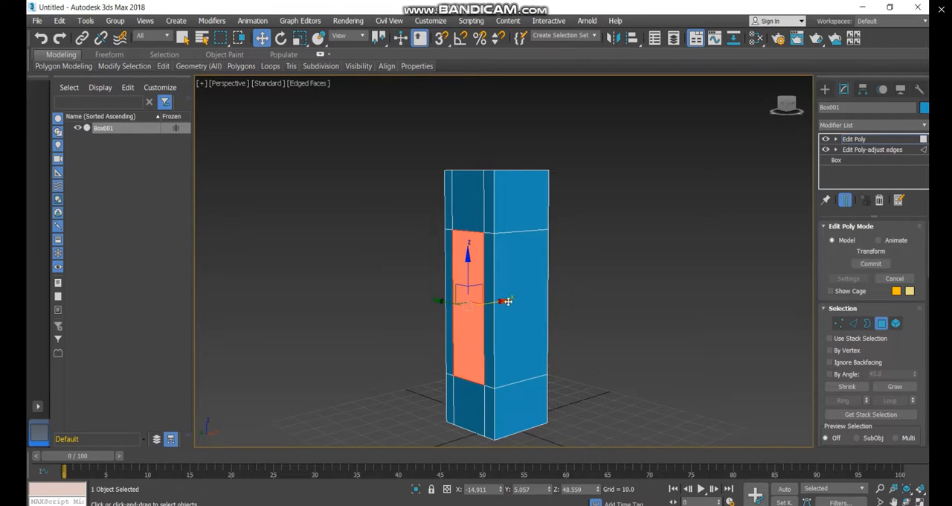
left_click_drag(506, 301, 618, 284)
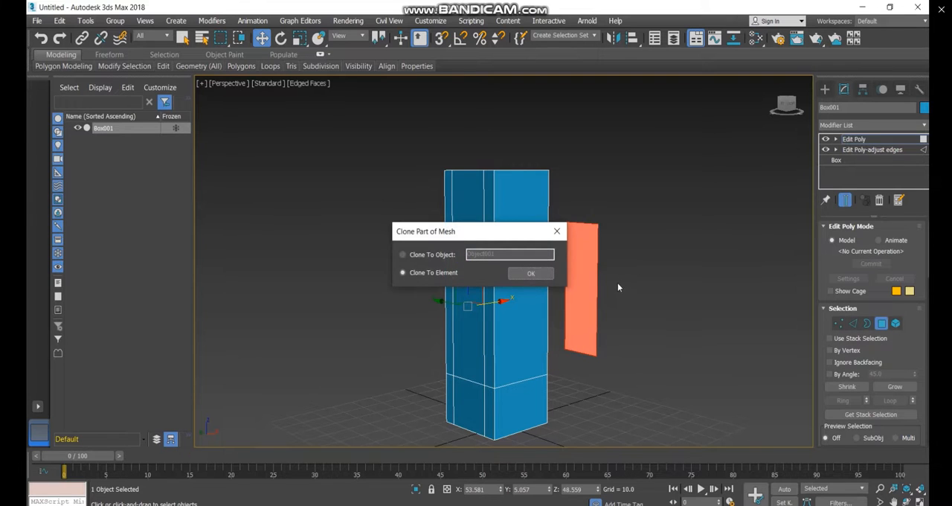
left_click(557, 231)
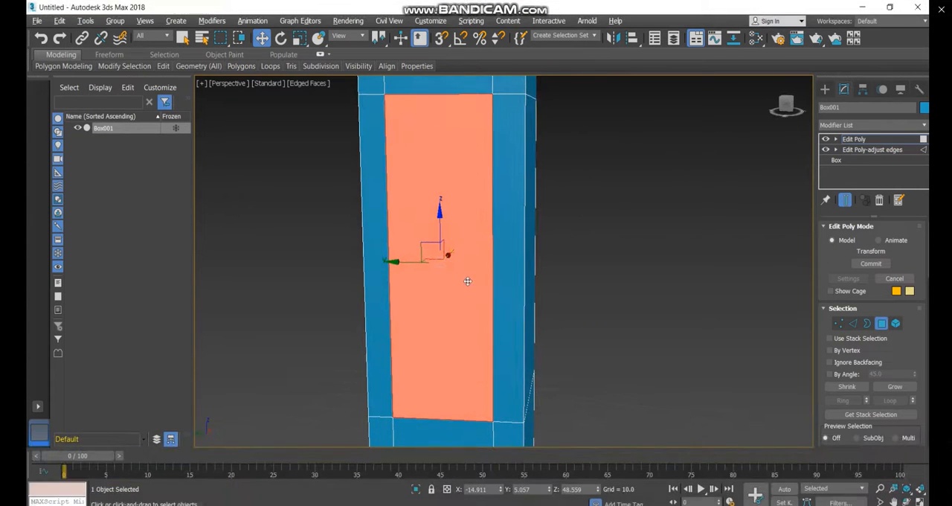
Delete the selected tall central polygon on the segmented side of the box
key("Delete")
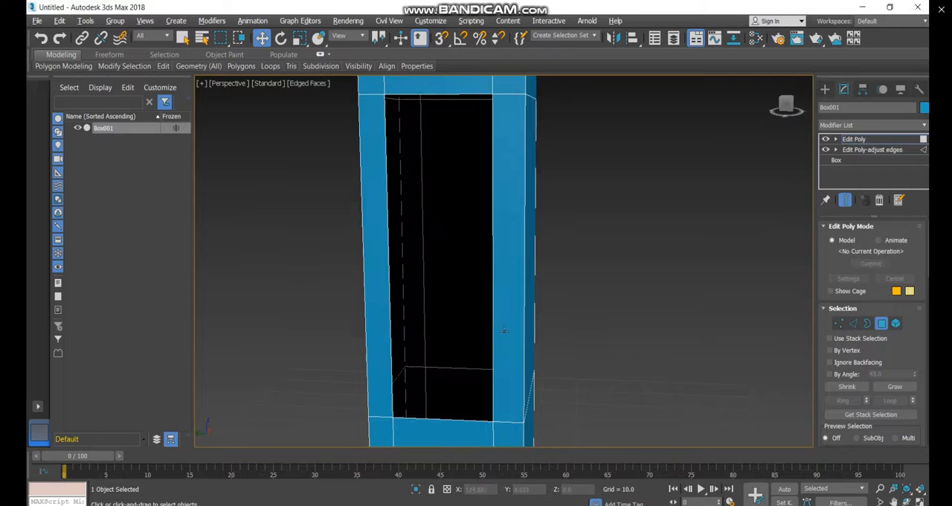
left_click(576, 290)
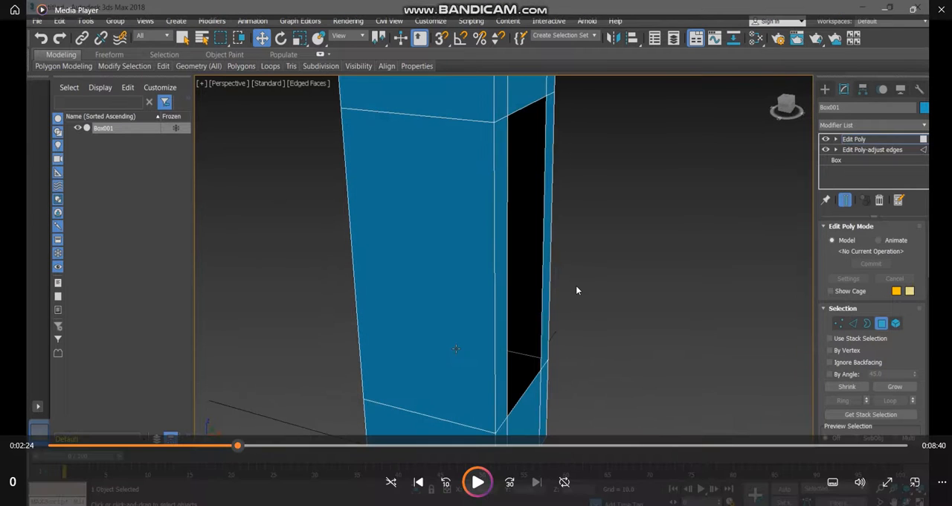
left_click(576, 286)
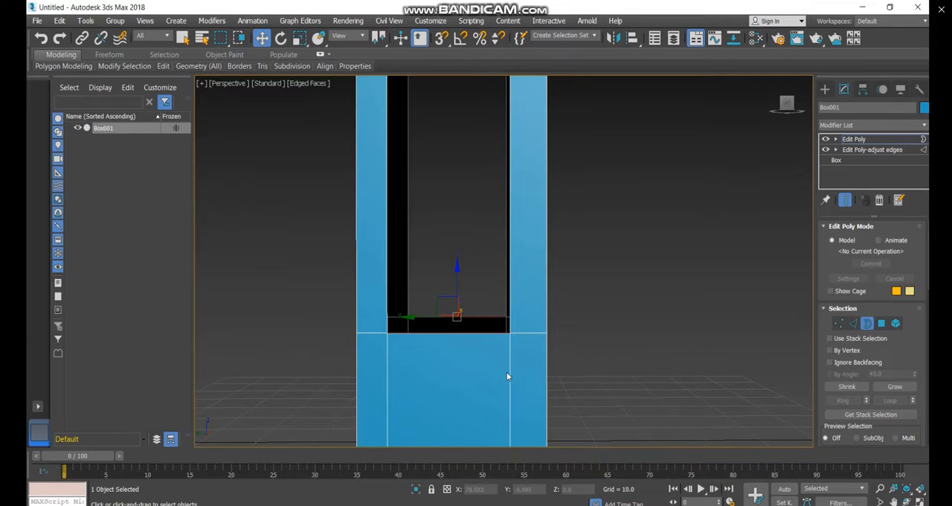
Select the borders of both opposite openings and bridge them to form inner walls through the box
scroll(507, 376, "down", 4)
left_click_drag(477, 348, 483, 322)
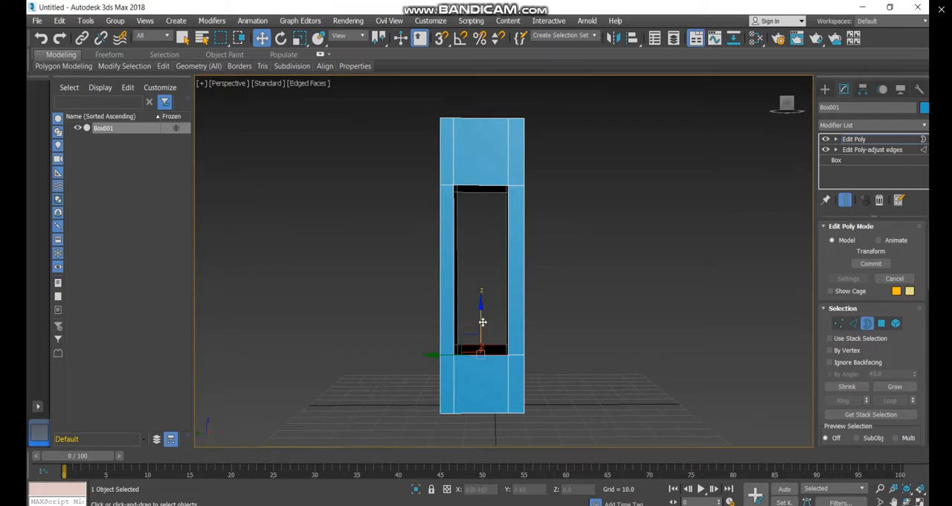
left_click_drag(471, 377, 471, 376)
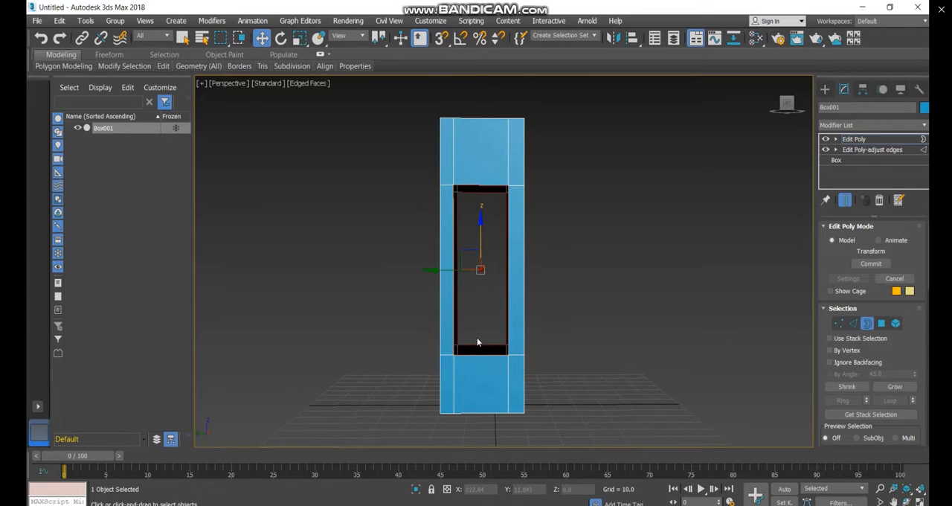
scroll(480, 342, "up", 4)
scroll(859, 380, "down", 5)
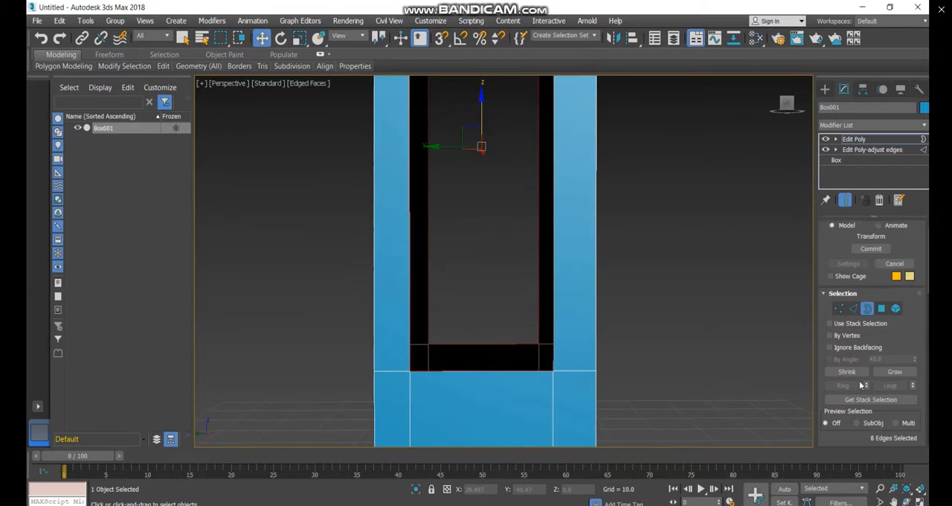
scroll(860, 384, "down", 1)
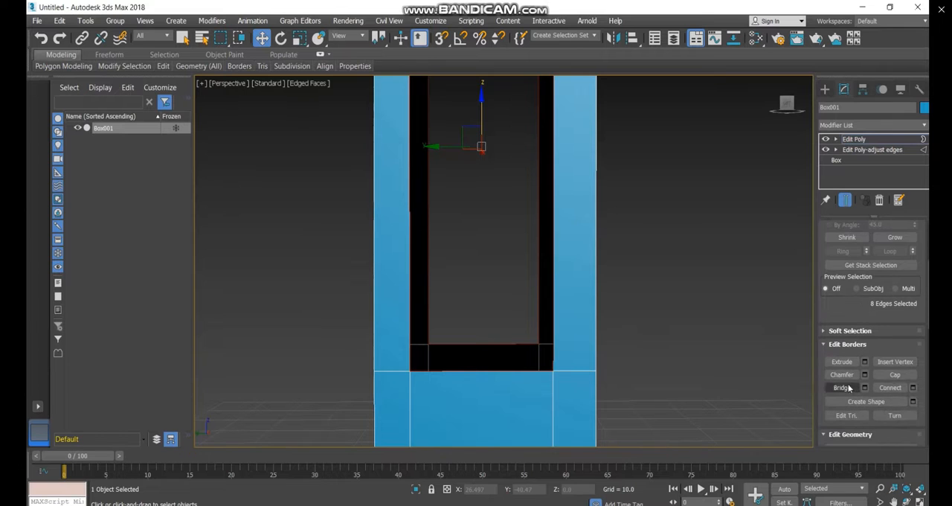
left_click(844, 388)
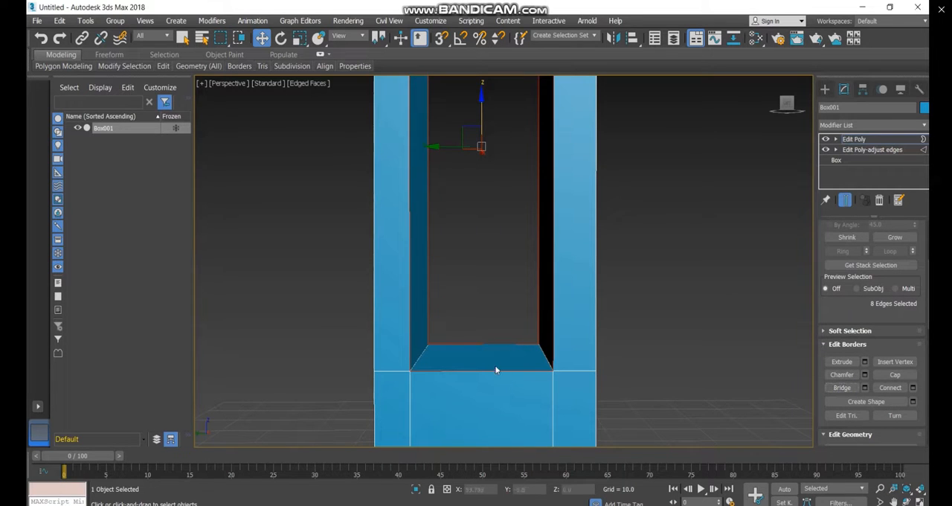
middle_click_drag(488, 357, 512, 376, "alt")
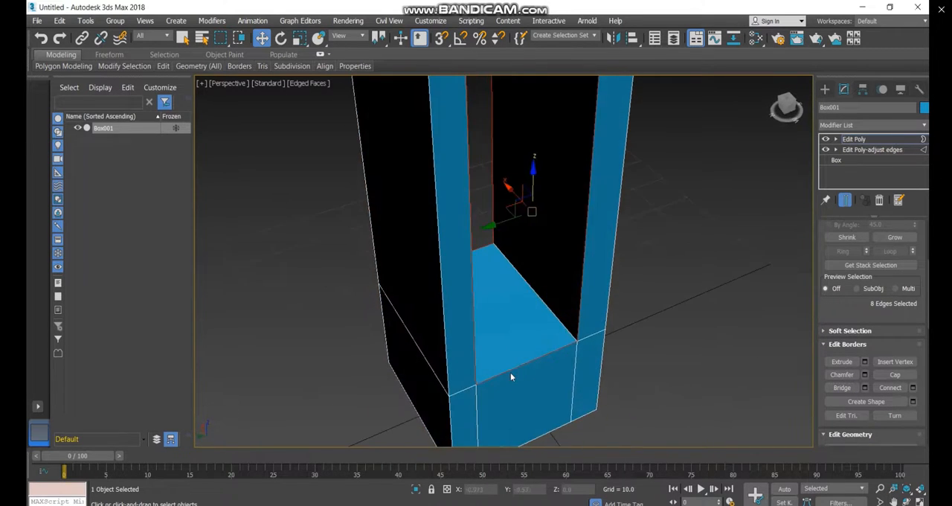
scroll(535, 376, "down", 5)
middle_click_drag(530, 346, 499, 345, "alt")
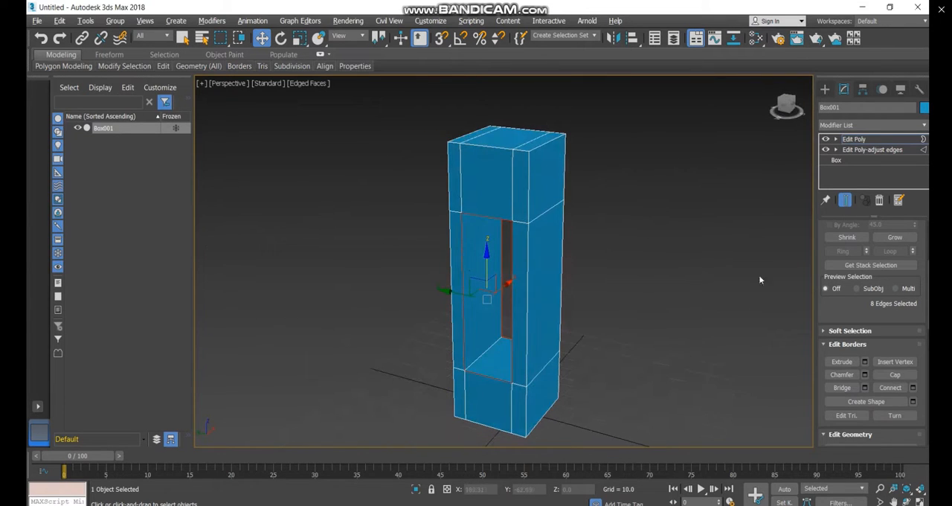
Rename the top Edit Poly modifier as "Edit Poly-create hole"
left_click(870, 139)
right_click(870, 139)
left_click(868, 145)
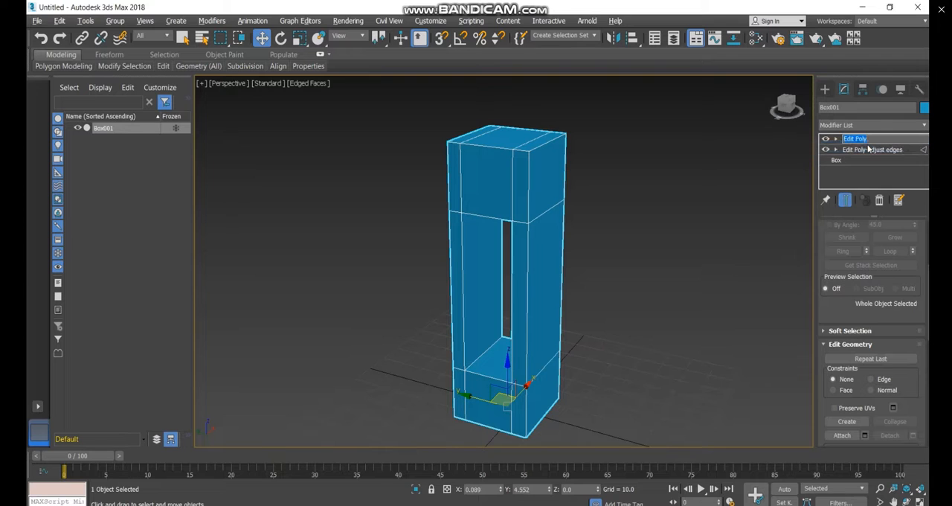
type("-")
type("bridge poly")
key("Return")
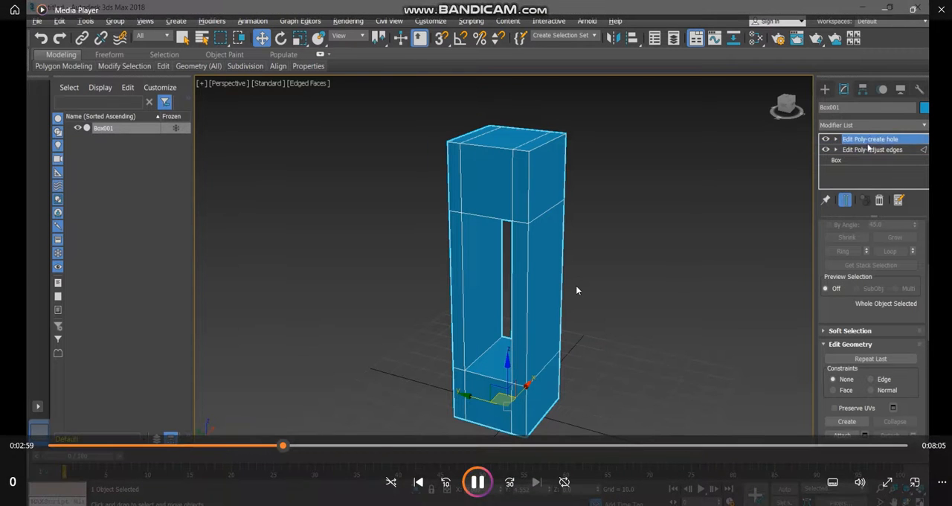
Add another Edit Poly modifier above "Edit Poly-create hole"
left_click(866, 128)
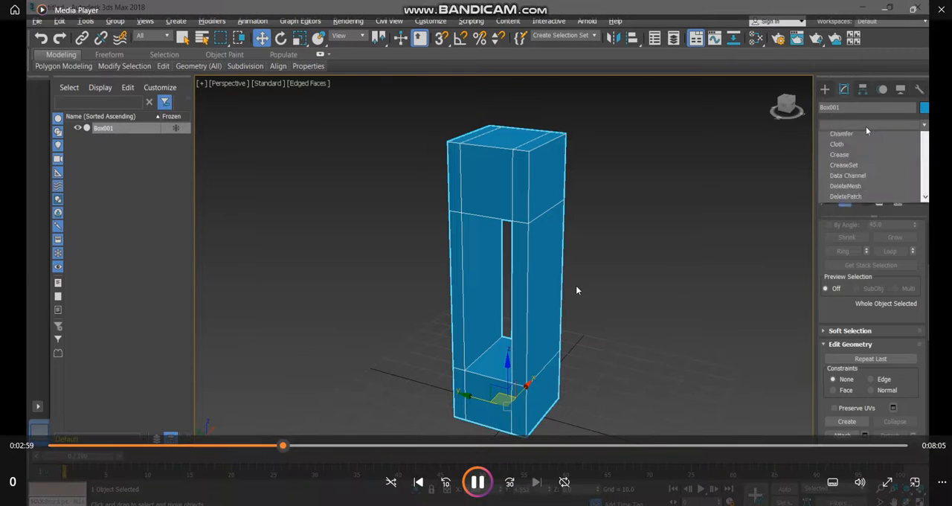
key("p")
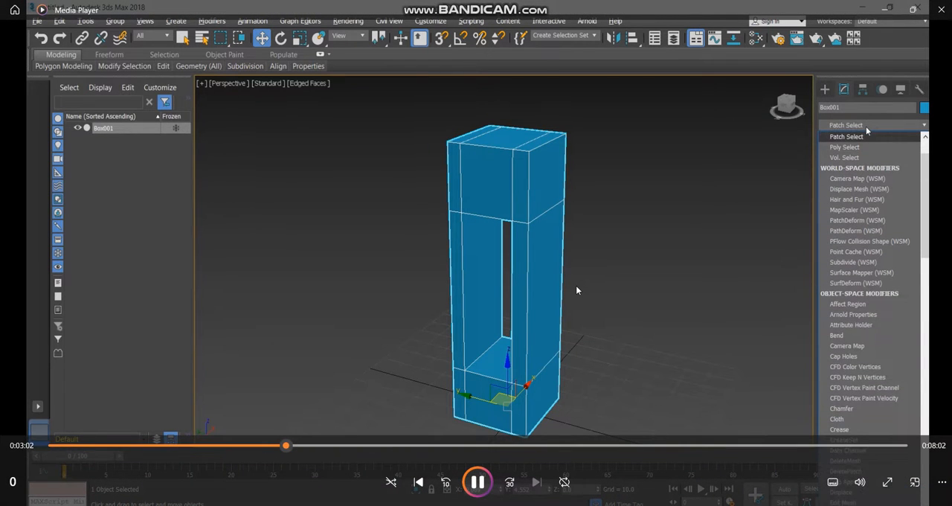
key("e")
key("e")
key("e")
key("e")
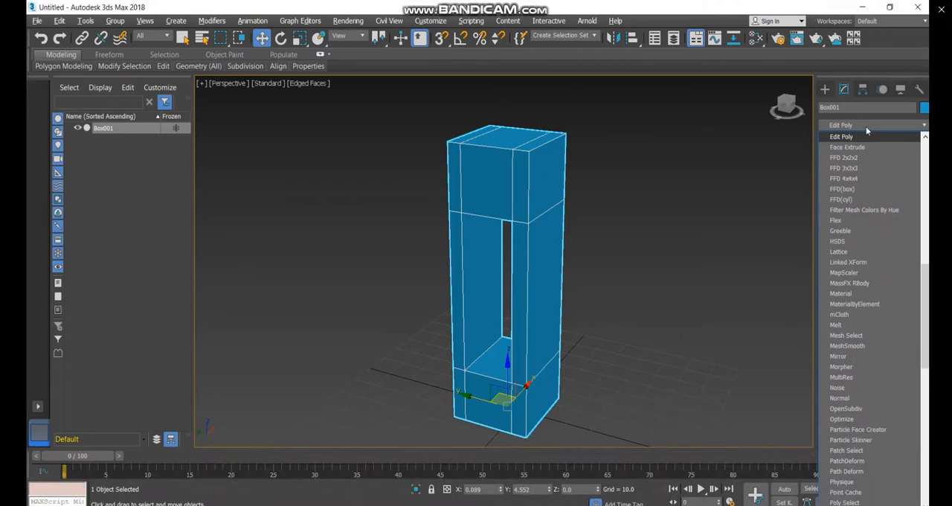
key("Return")
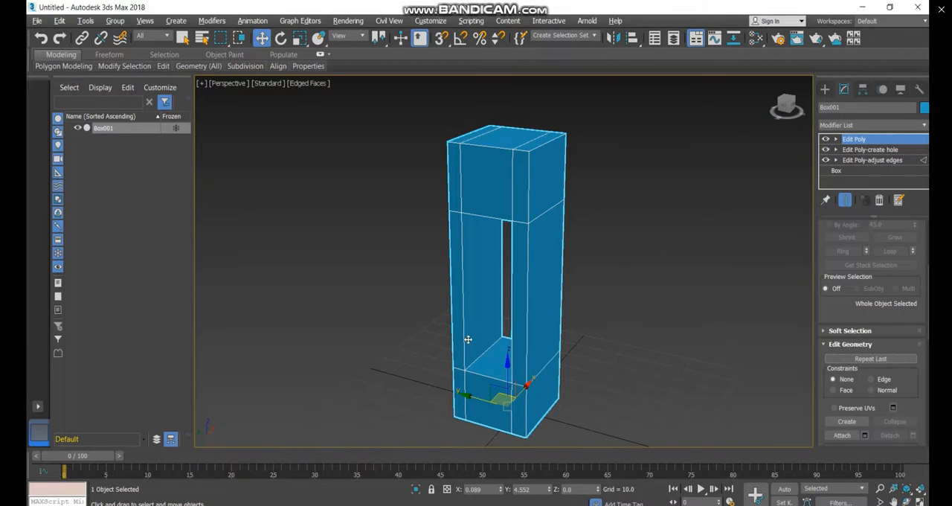
scroll(476, 353, "up", 4)
scroll(459, 352, "down", 2)
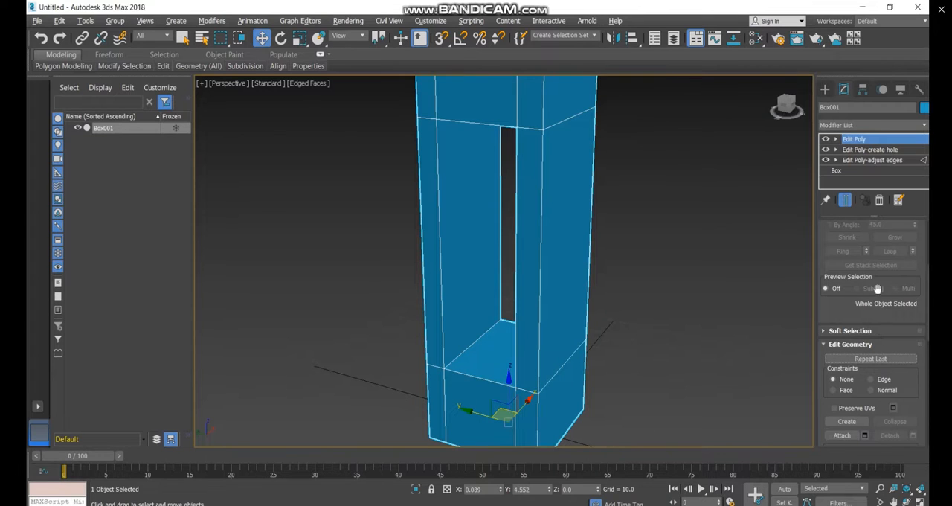
key("1")
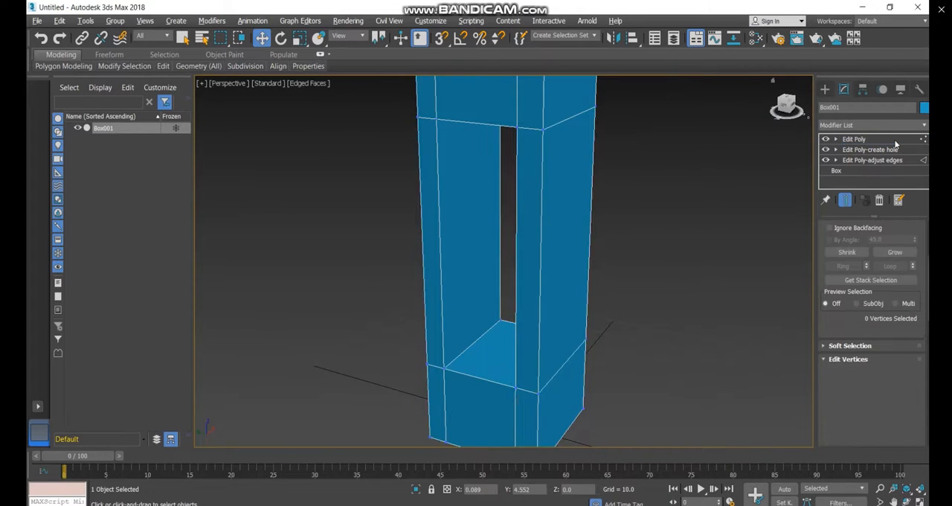
scroll(874, 268, "down", 3)
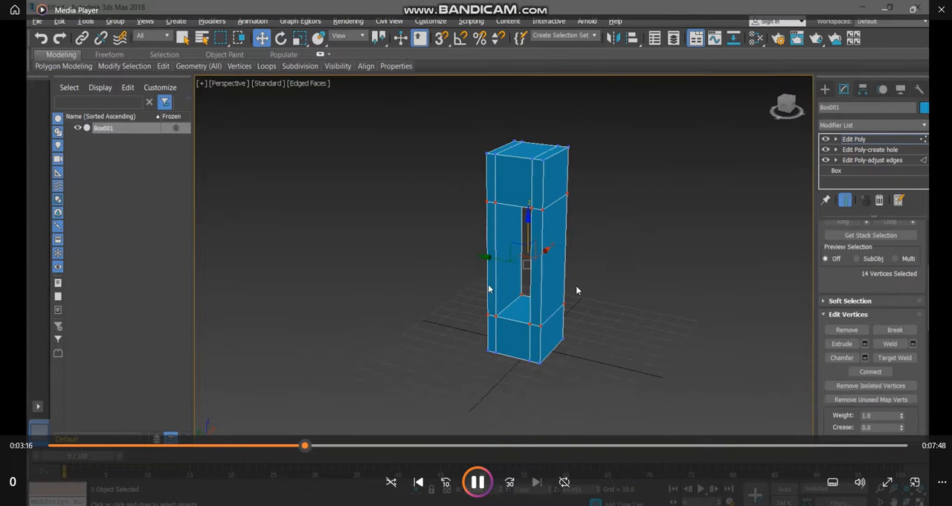
key("Right")
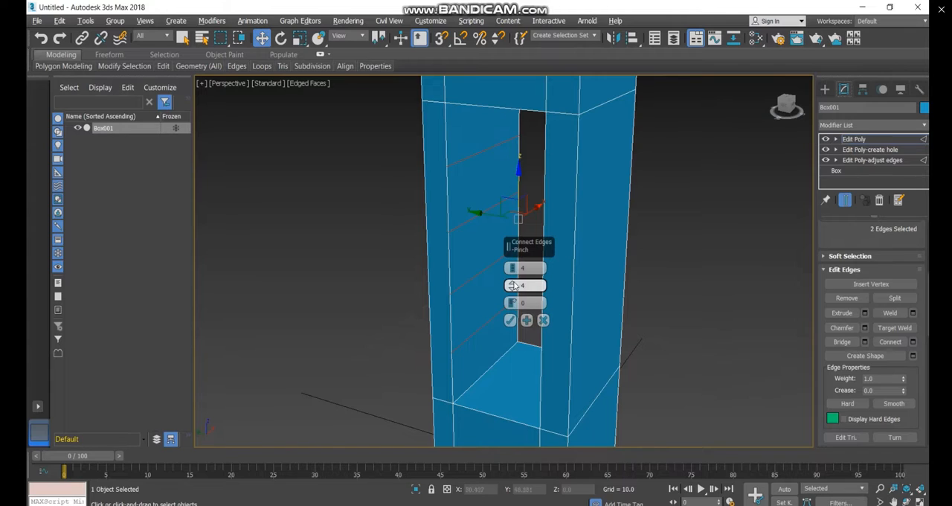
Set the Connect Edges options to 4 segments with a pinch of 7
left_click(513, 283)
left_click(511, 294)
left_click(511, 290)
left_click(510, 282)
left_click(512, 284)
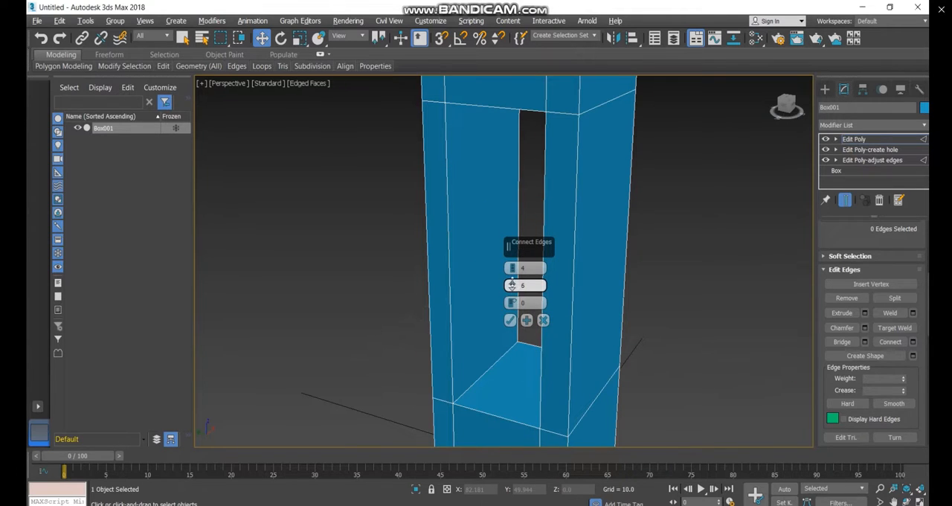
left_click(543, 320)
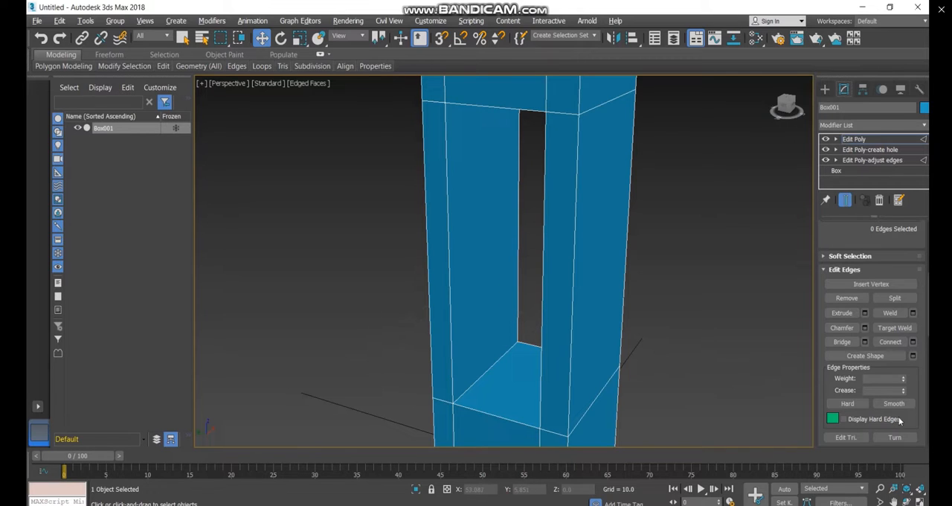
left_click(914, 342)
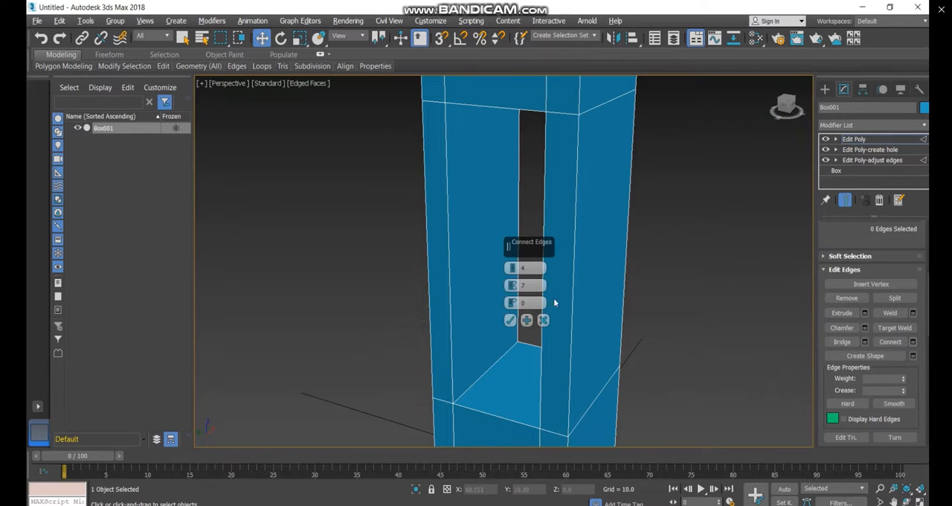
left_click(510, 320)
Connect the two vertical edges of each inner side wall of the opening with four cross edges
left_click(451, 302)
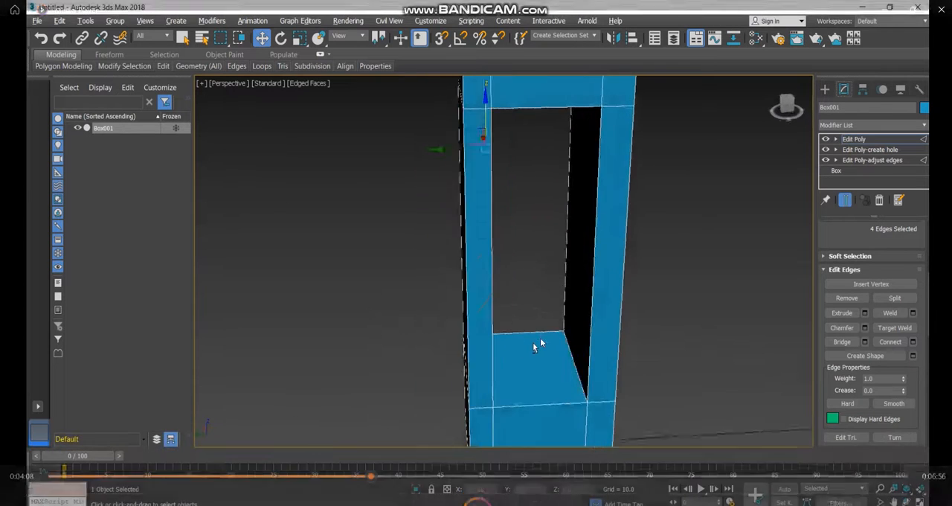
middle_click_drag(540, 337, 549, 276, "alt")
left_click(542, 268)
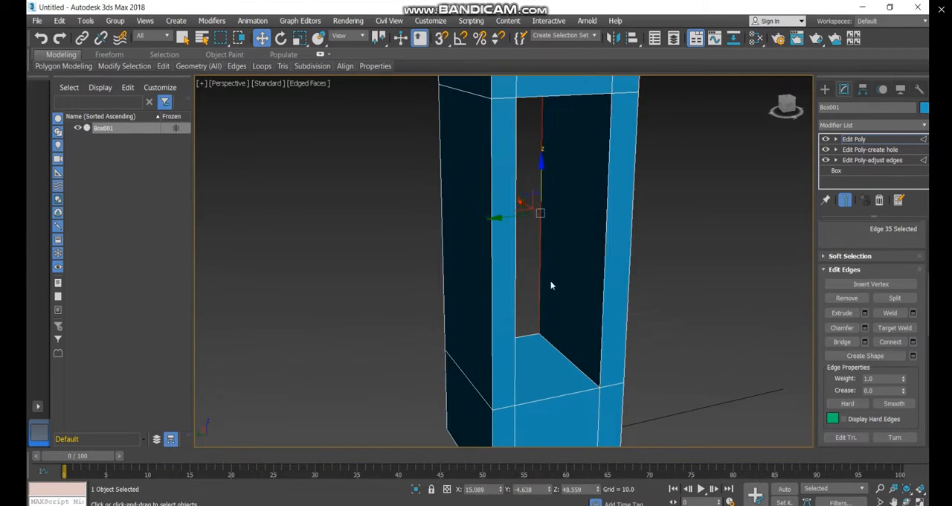
left_click(601, 288, "ctrl")
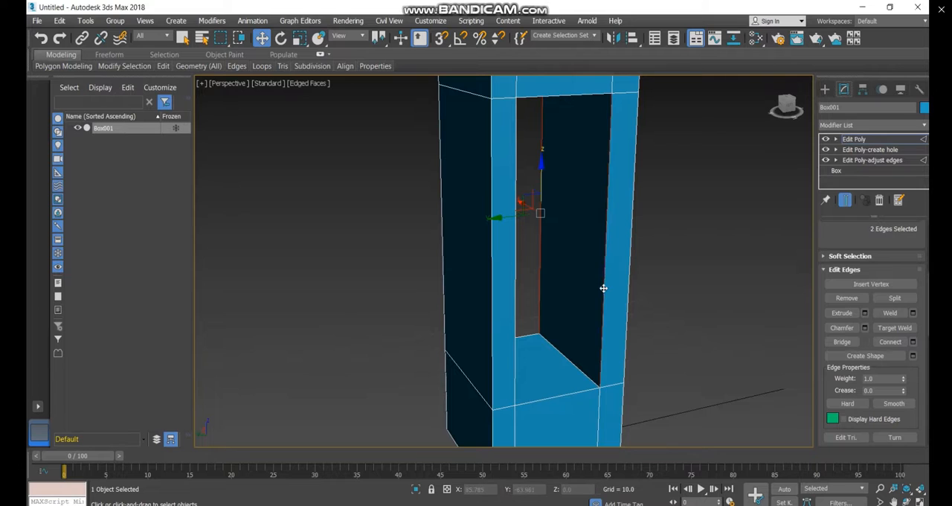
left_click(883, 343)
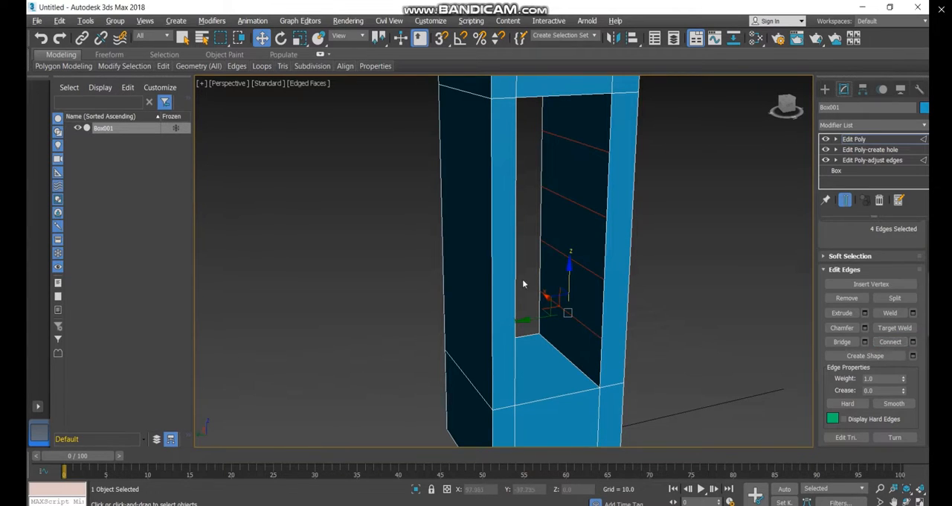
Rename the top Edit Poly modifier as "Edit Poly-more edges"
left_click(882, 140)
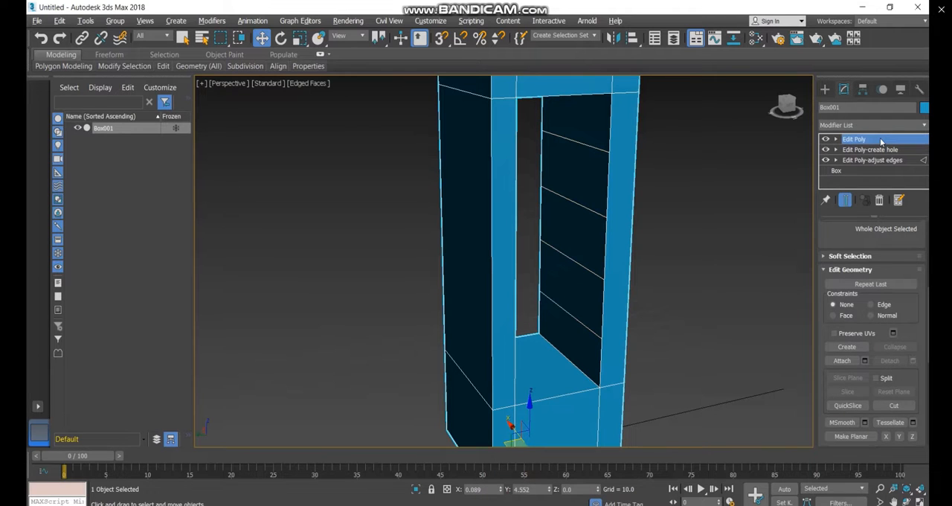
right_click(882, 140)
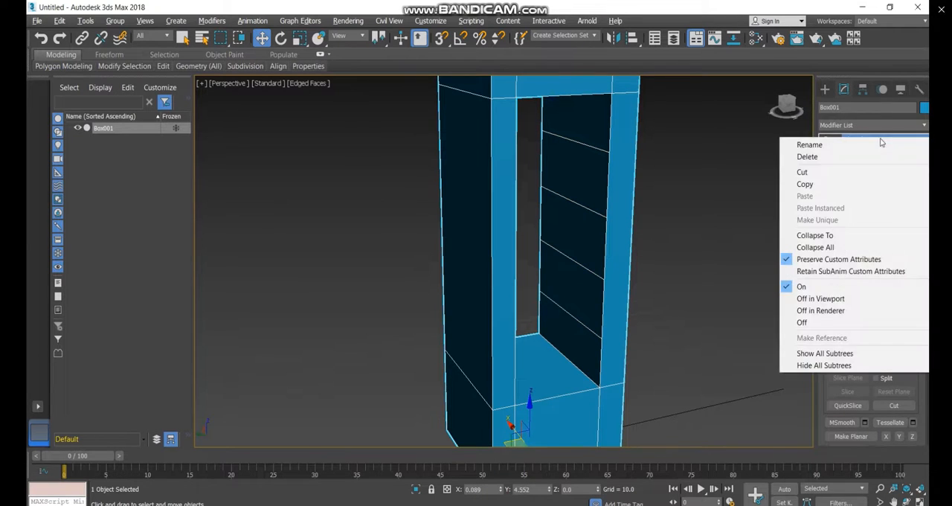
left_click(882, 145)
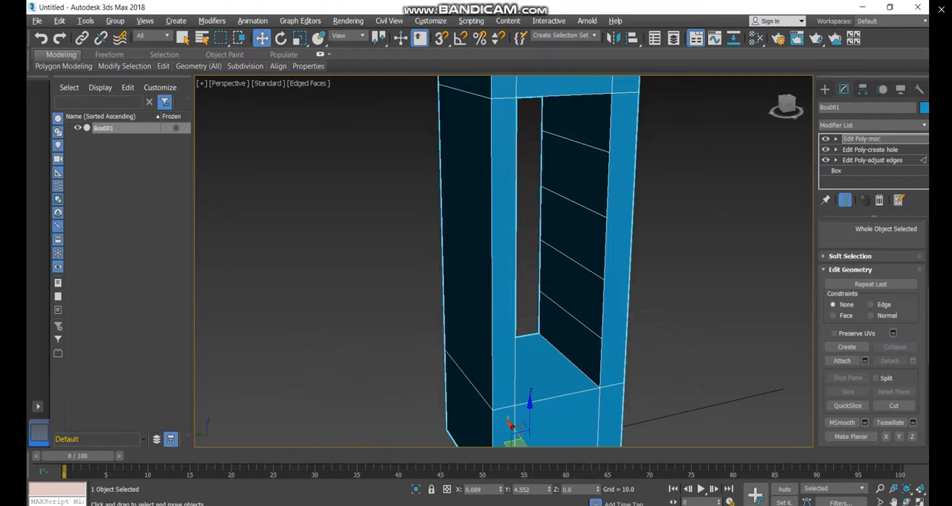
key("Return")
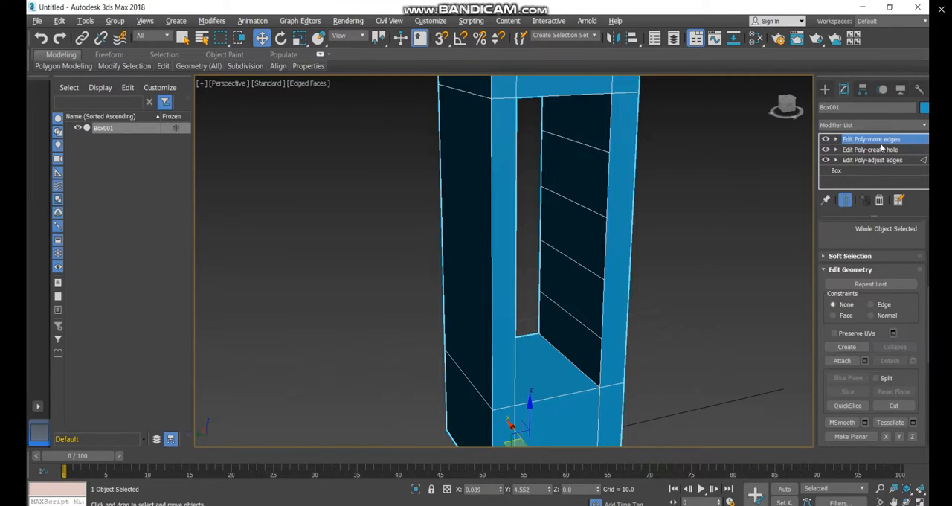
Add a new Edit Poly modifier above "Edit Poly-more edges"
left_click(860, 124)
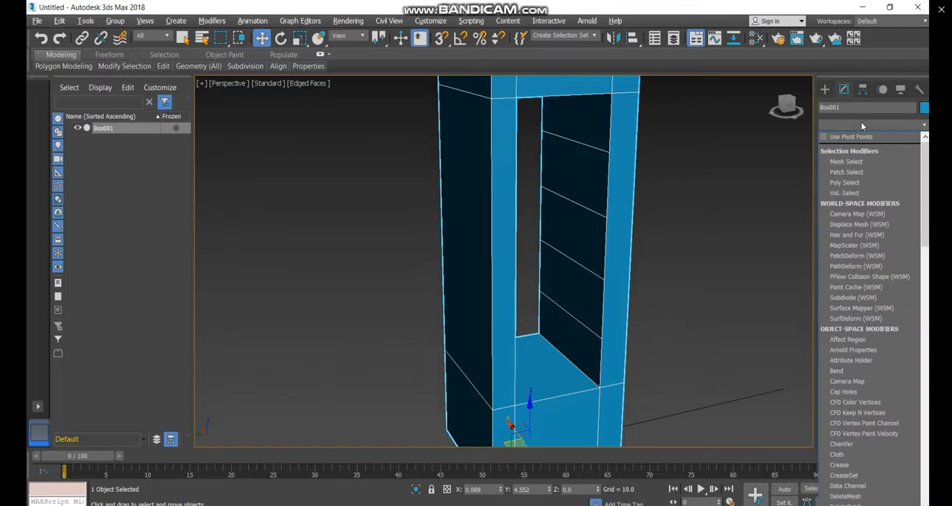
key("e")
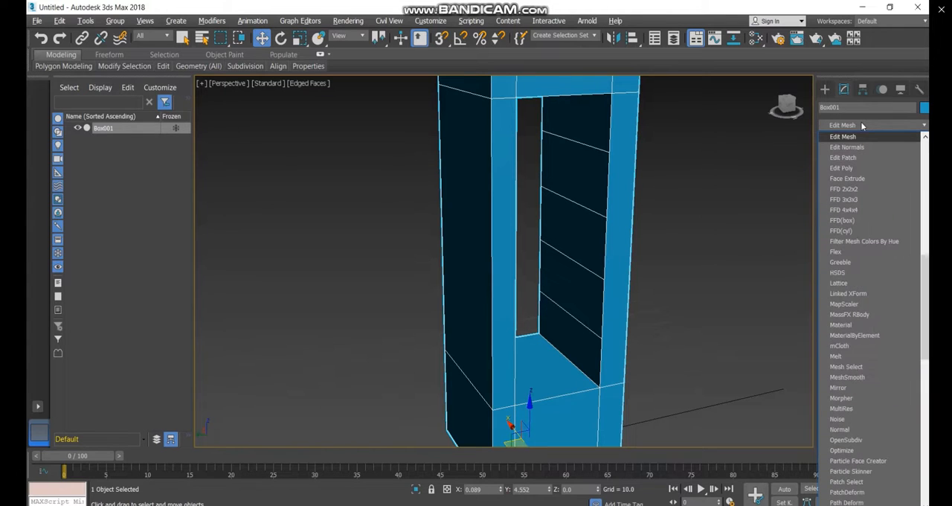
left_click(875, 167)
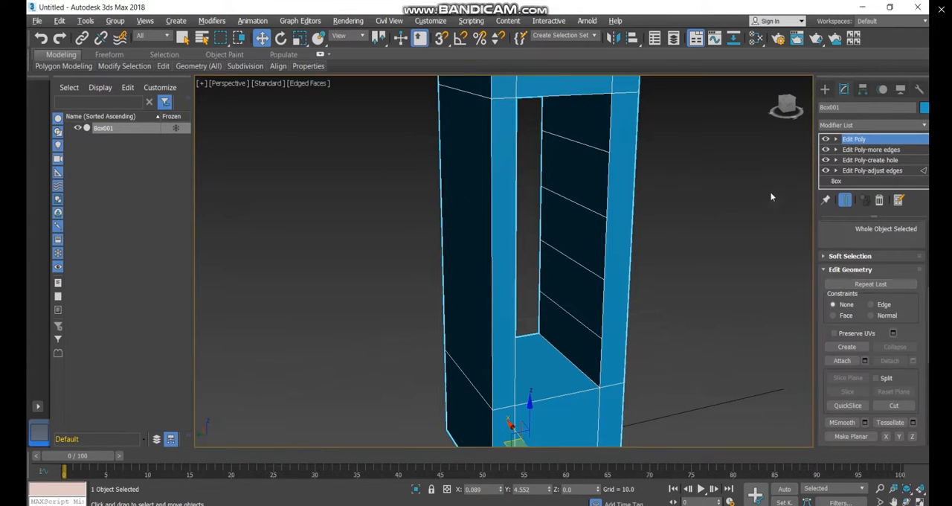
Select the topmost polygon of one inner side wall and the second polygon from the top on the opposite wall
middle_click_drag(615, 278, 680, 278, "alt")
scroll(867, 255, "up", 5)
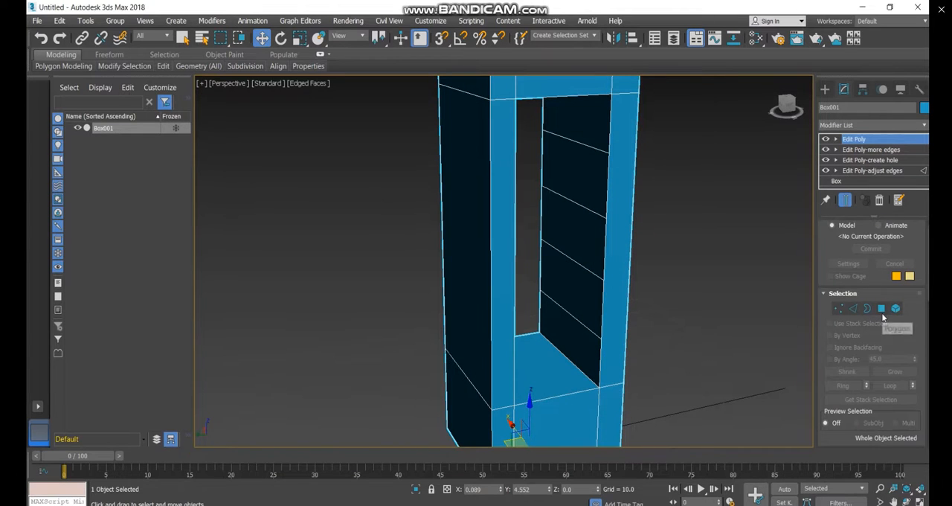
left_click(880, 308)
left_click(589, 139)
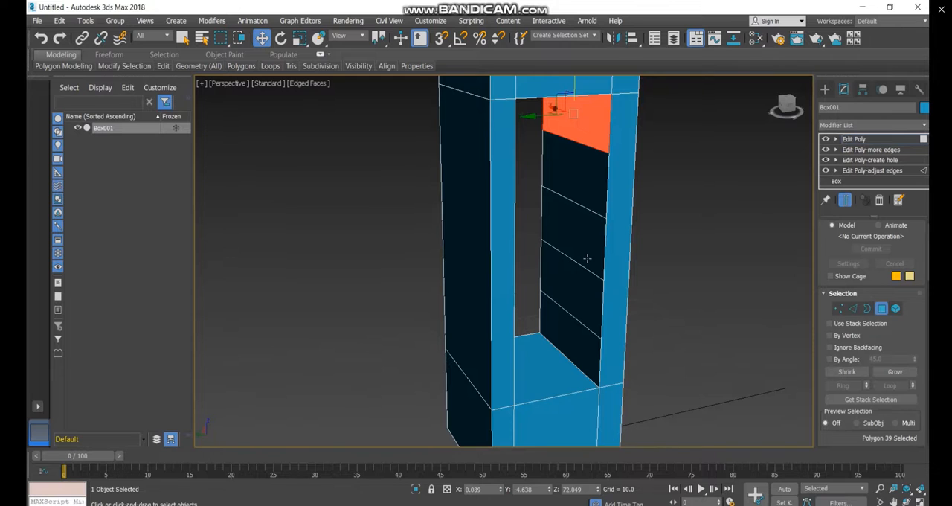
middle_click_drag(589, 258, 527, 231, "alt")
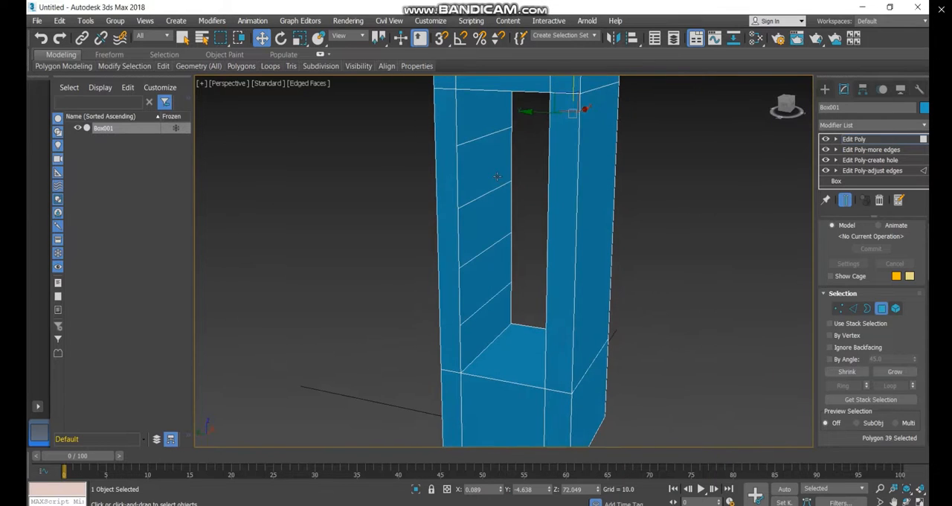
left_click(495, 173, "ctrl")
middle_click_drag(568, 314, 535, 323, "alt")
scroll(892, 342, "down", 4)
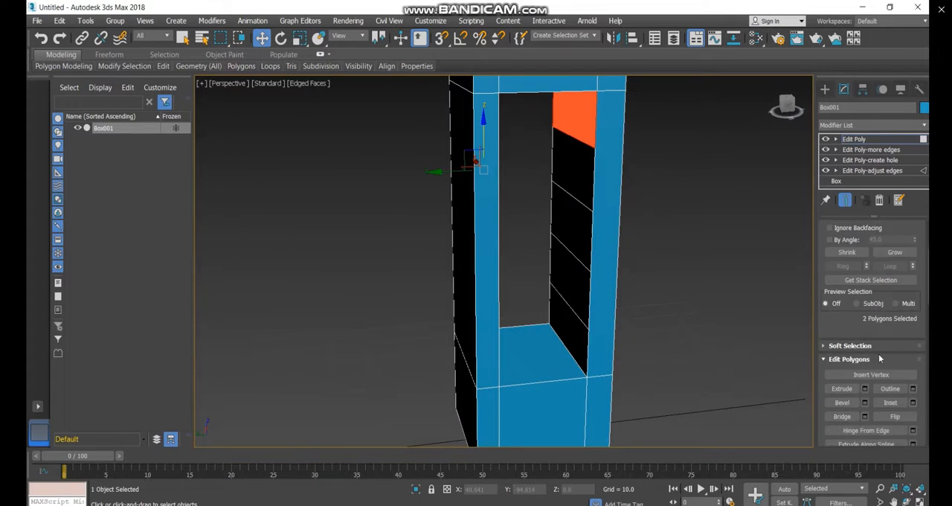
Try a plain bridge between the two selected wall polygons, inspect it and undo it
left_click(832, 372)
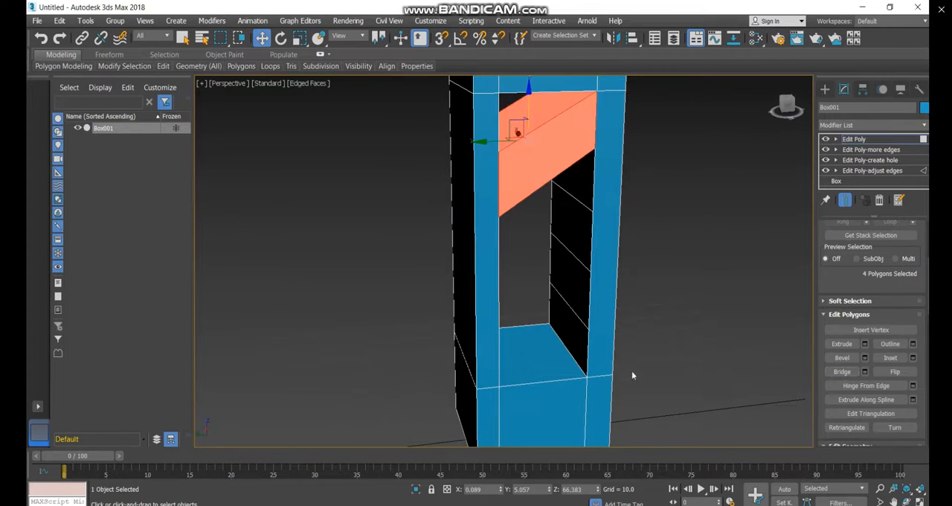
middle_click_drag(631, 375, 584, 312, "alt")
middle_click_drag(582, 260, 583, 251, "alt")
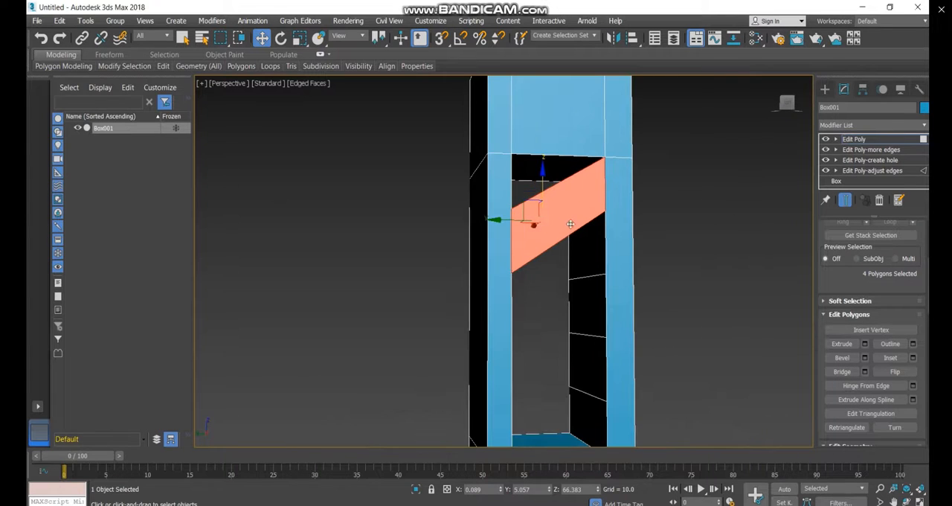
scroll(571, 223, "up", 3)
key("ctrl+z")
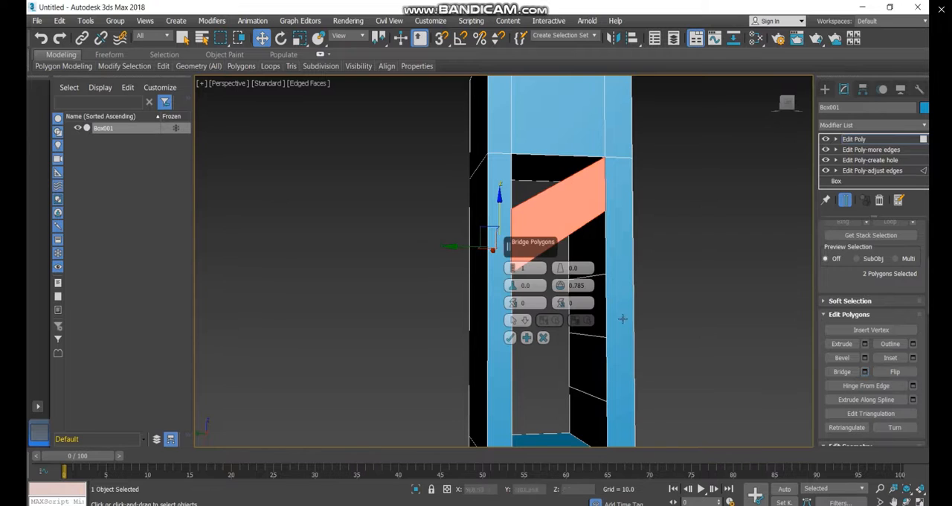
Bridge the two selected wall polygons with 6 segments, Twist 1 set to 1 and an adjusted taper
left_click(512, 301)
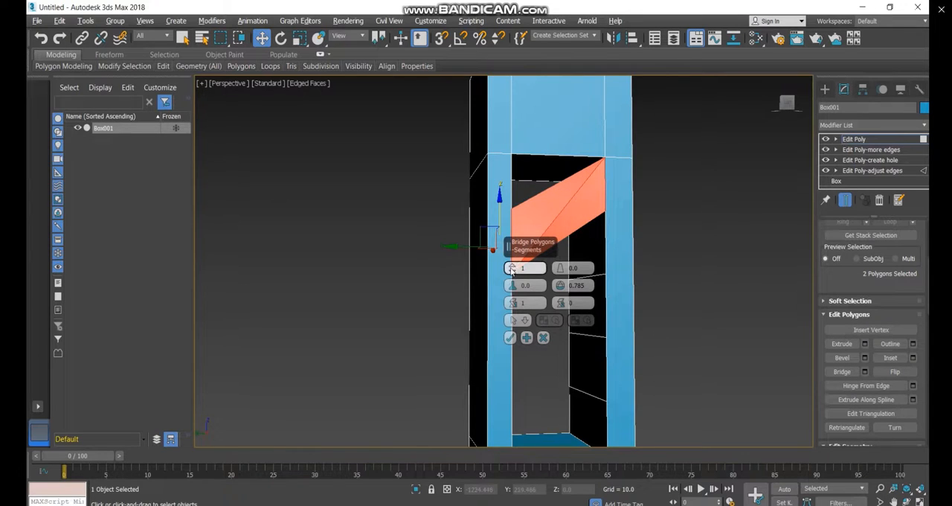
left_click(511, 267)
left_click(513, 268)
left_click(513, 268)
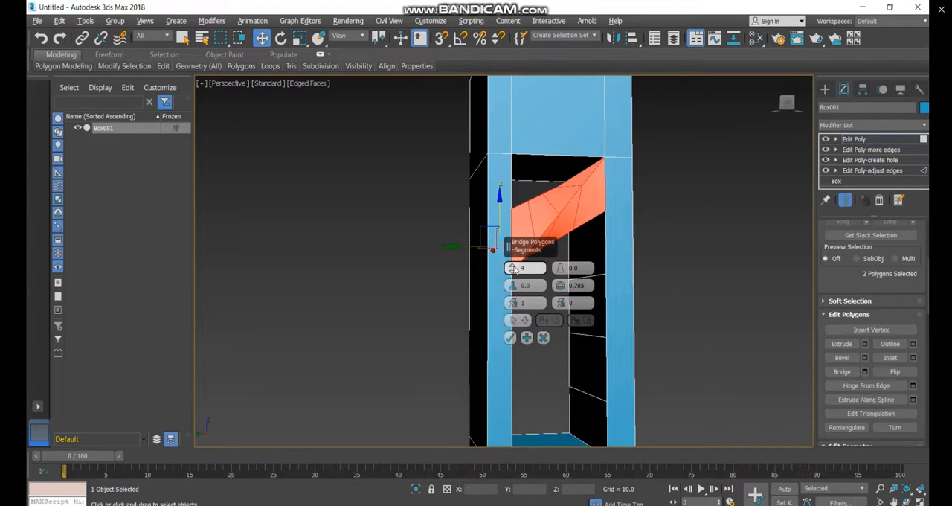
left_click(511, 267)
left_click(512, 268)
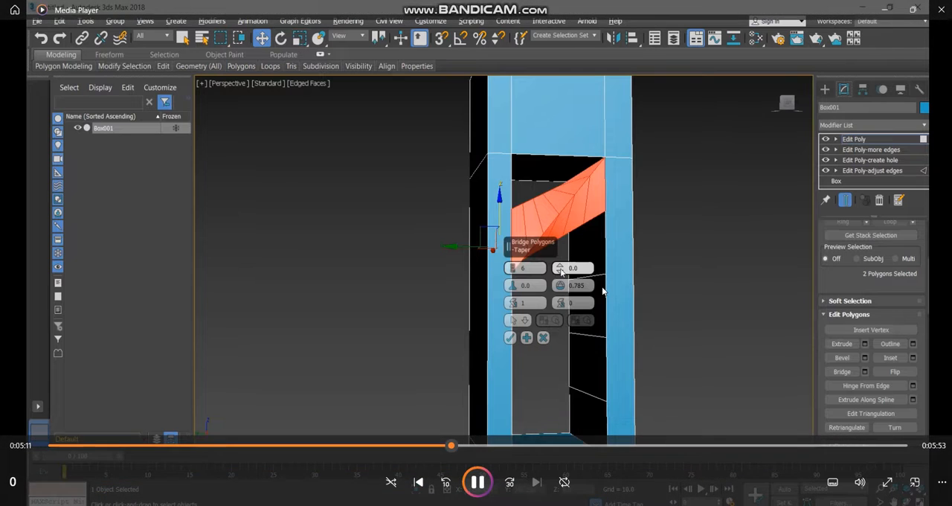
left_click_drag(560, 271, 560, 274)
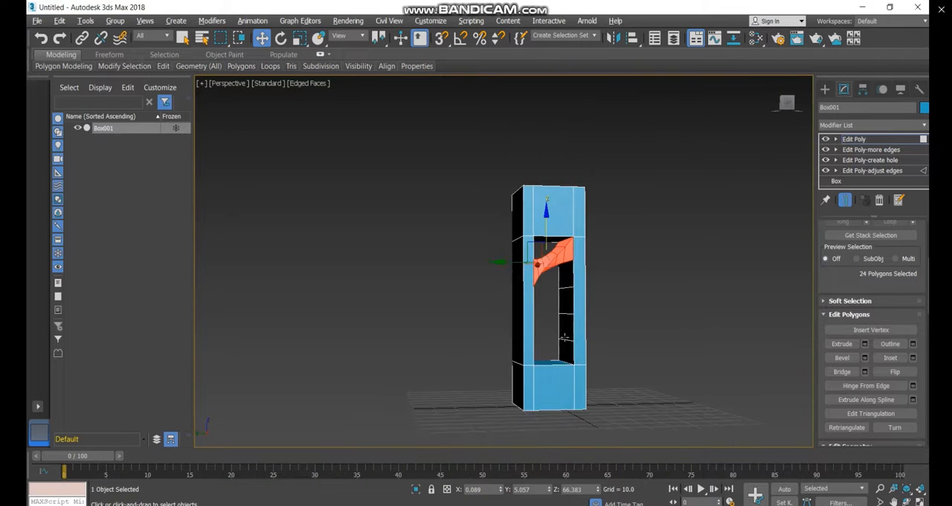
mouse_move(610, 272)
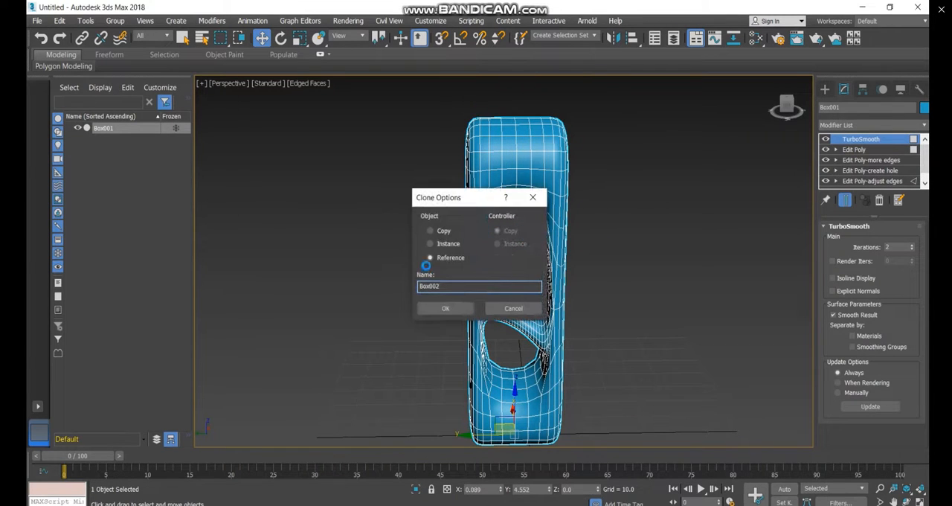
Clone the smoothed box as a Reference named Box002
left_click(445, 308)
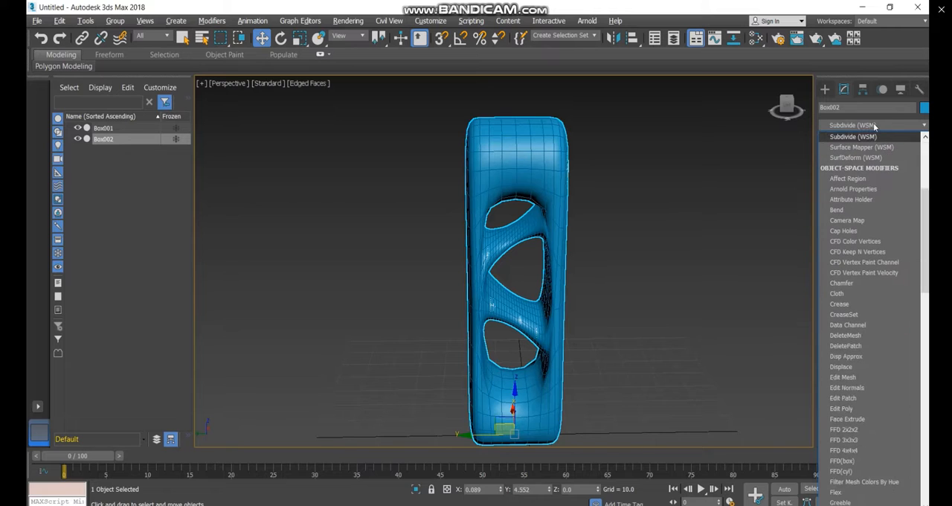
mouse_move(646, 291)
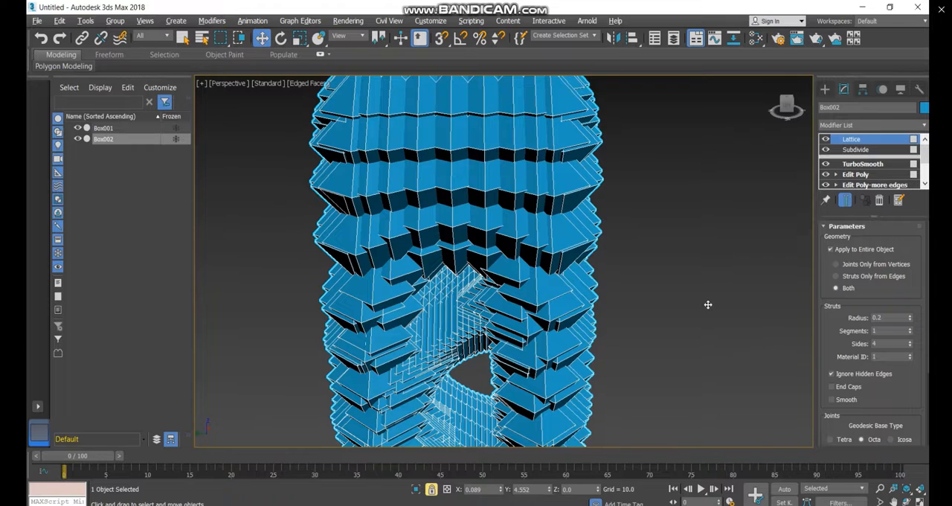
Undo the oversized lattice and reapply a Lattice modifier above Subdivide with strut and joint radii of 0.2
key("ctrl+z")
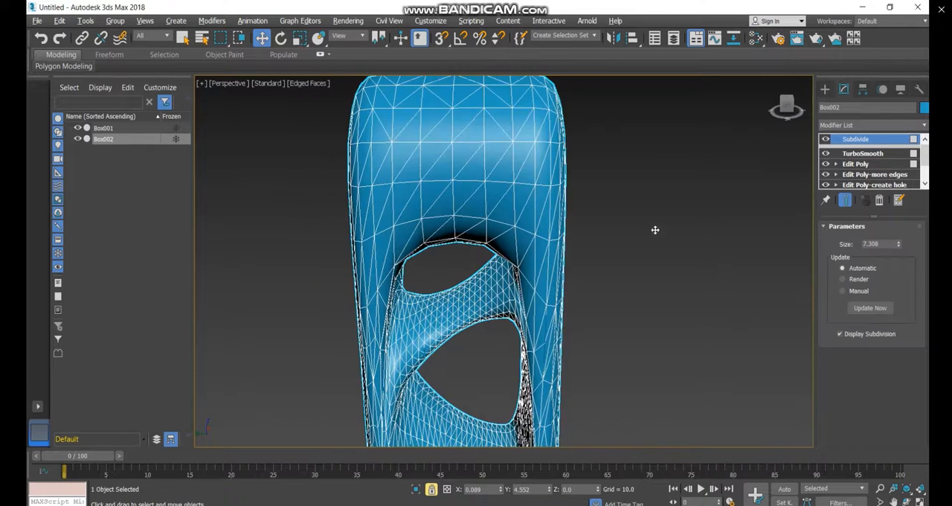
left_click(856, 125)
type("l")
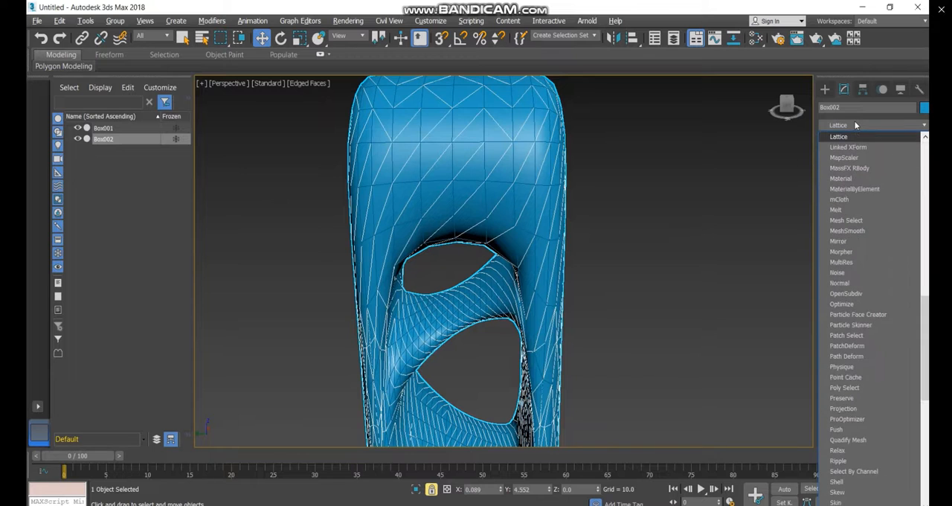
key("Return")
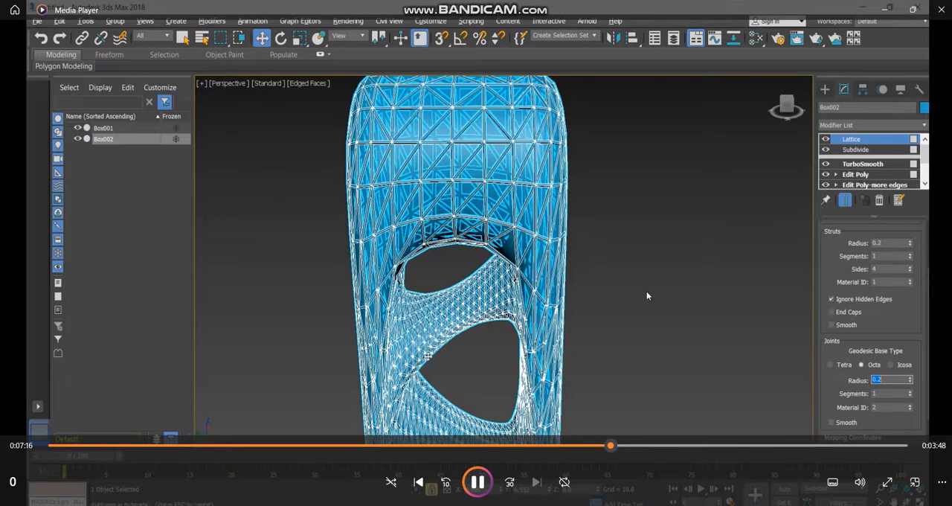
key("space")
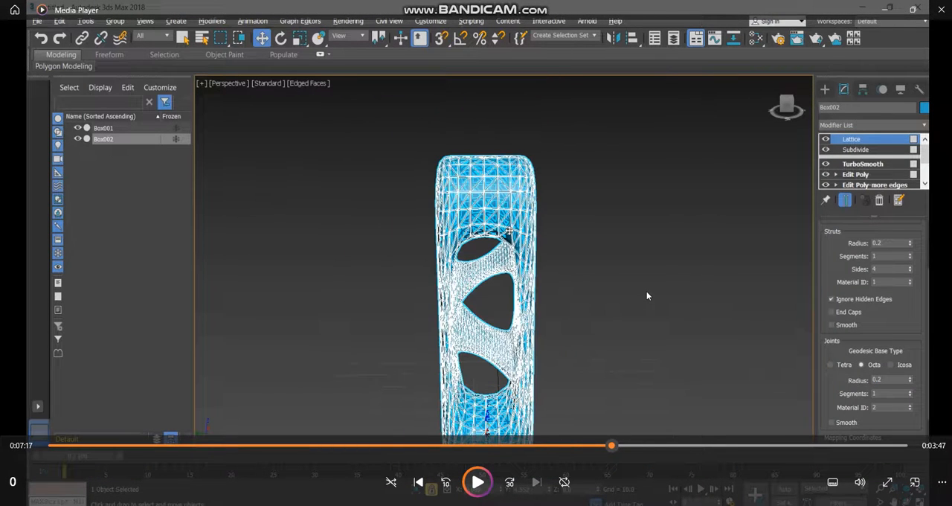
key("space")
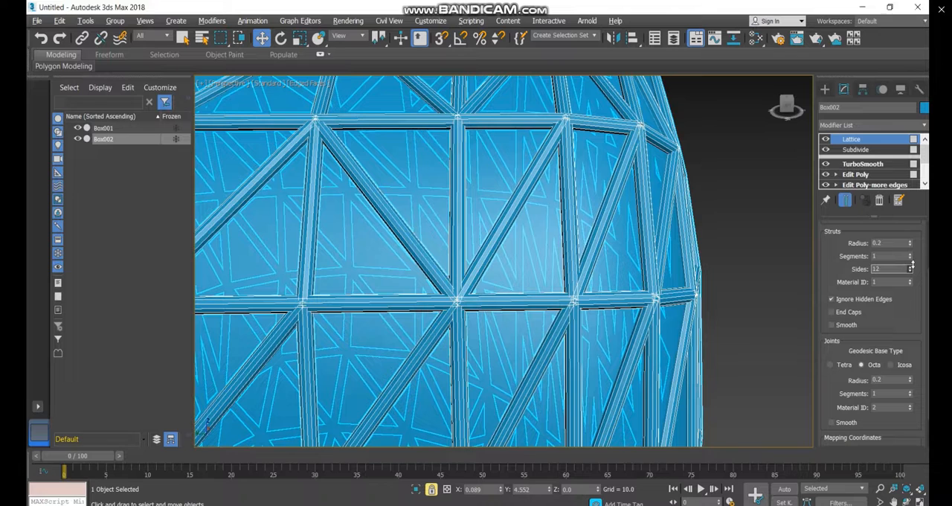
Set the lattice struts to 16 sides and adjust the joint segments
left_click_drag(912, 265, 912, 260)
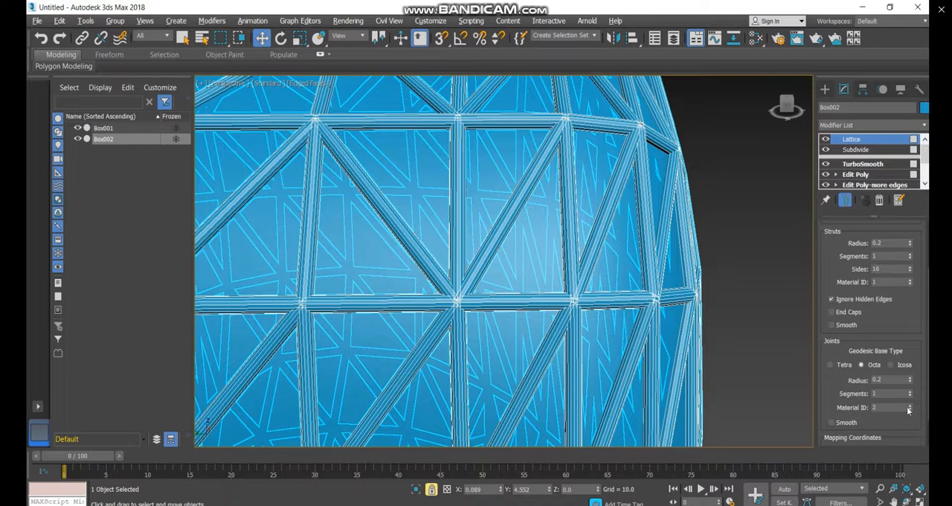
mouse_move(913, 394)
left_mouse_down()
mouse_move(910, 380)
mouse_move(910, 392)
left_mouse_up()
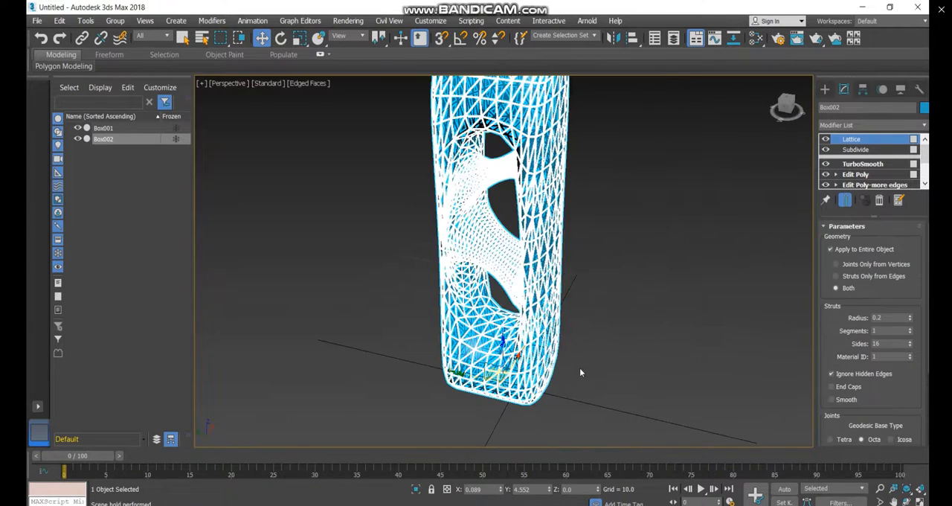
scroll(544, 399, "down", 3)
scroll(541, 269, "up", 3)
Try moving the original box away from its lattice reference, undo the move and deselect it
left_click(542, 270)
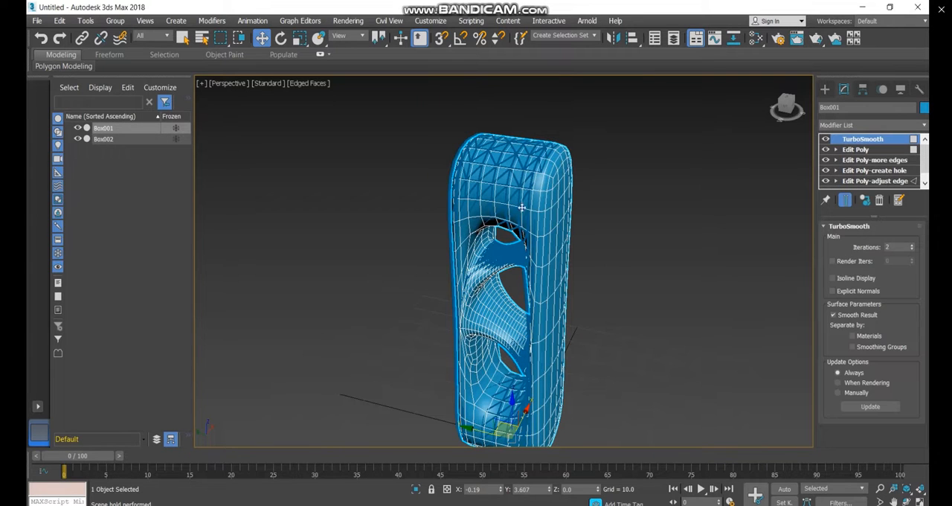
left_click_drag(514, 193, 523, 193)
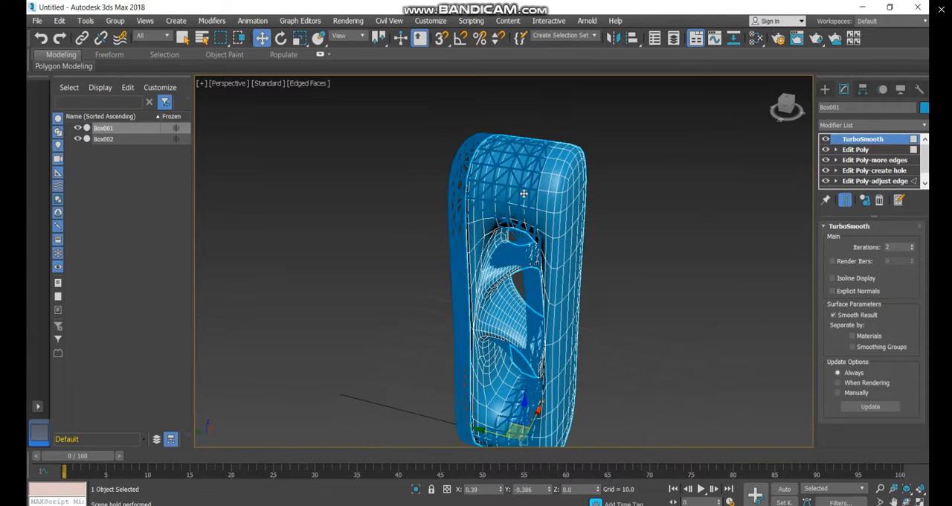
key("ctrl+z")
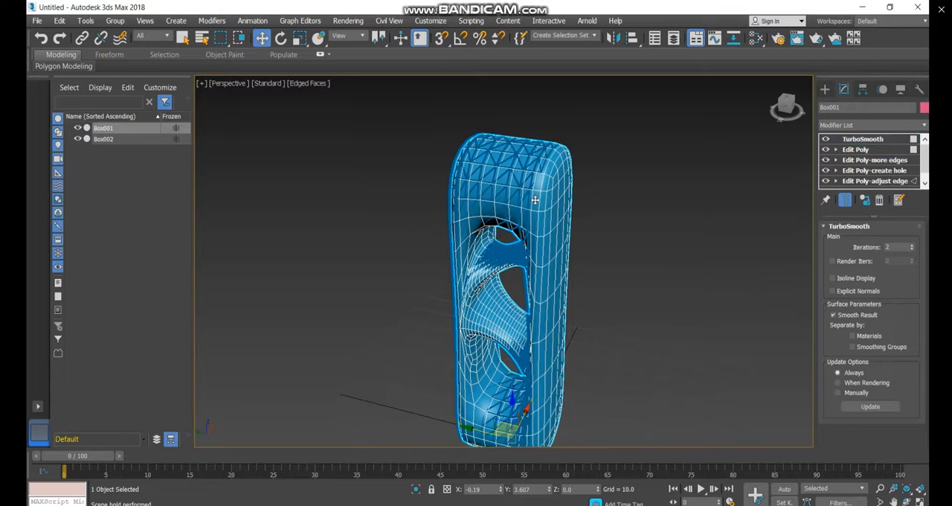
left_click(570, 226)
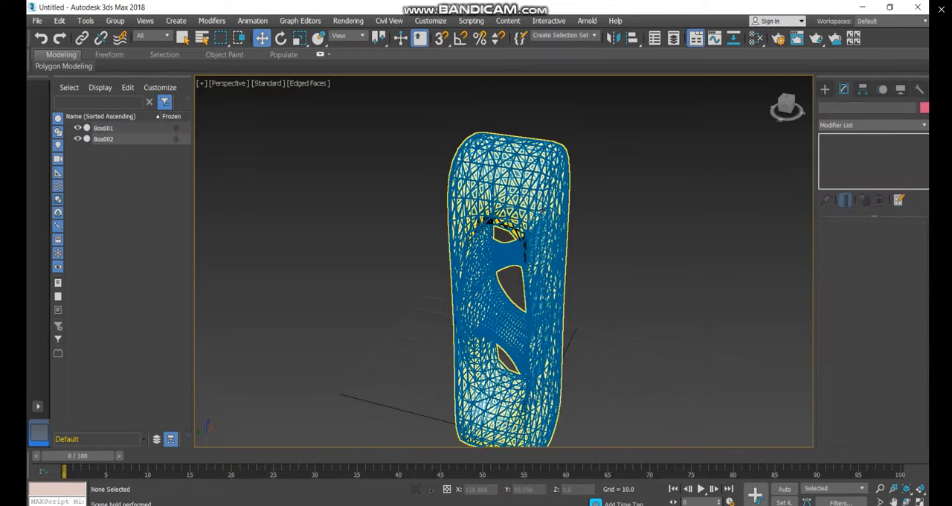
Set the height of the base Box in Box002's modifier stack to 150
scroll(902, 164, "down", 3)
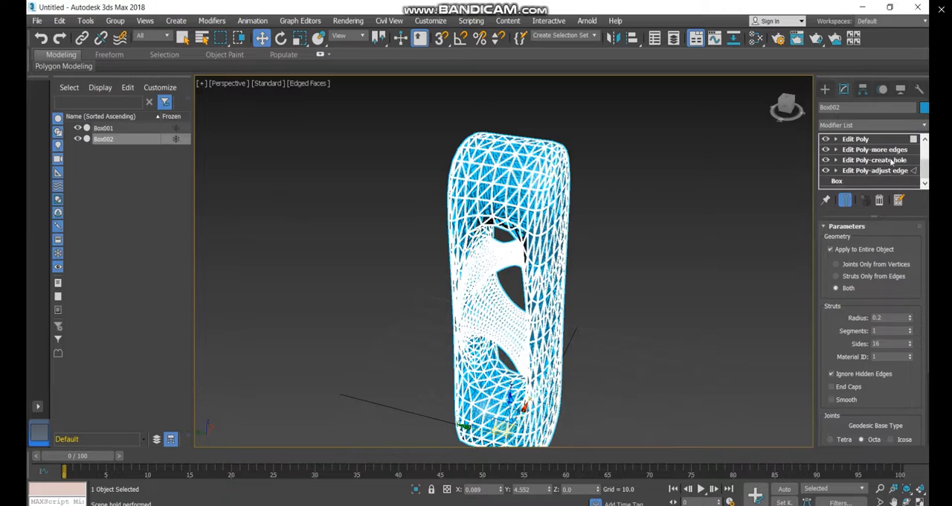
left_click(837, 181)
left_click(532, 297)
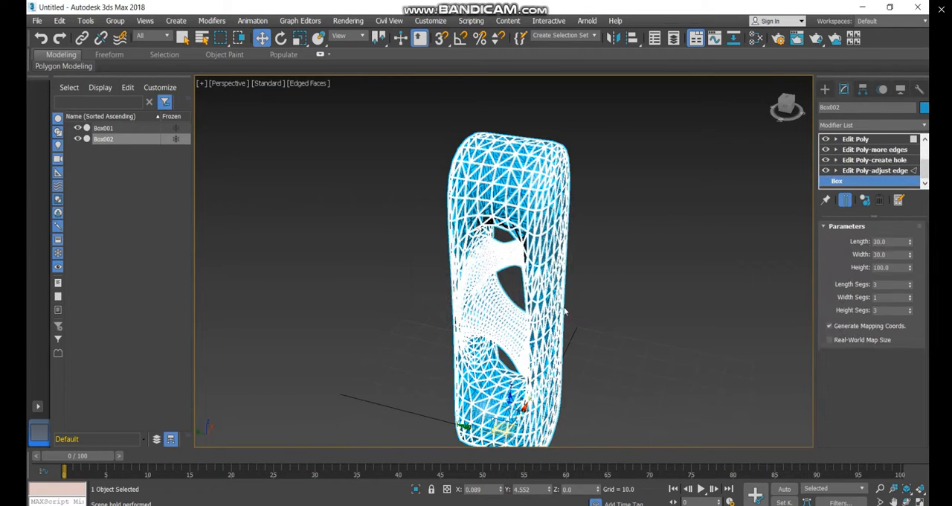
double_click(885, 267)
type("150")
key("Return")
scroll(416, 325, "down", 4)
scroll(430, 300, "up", 2)
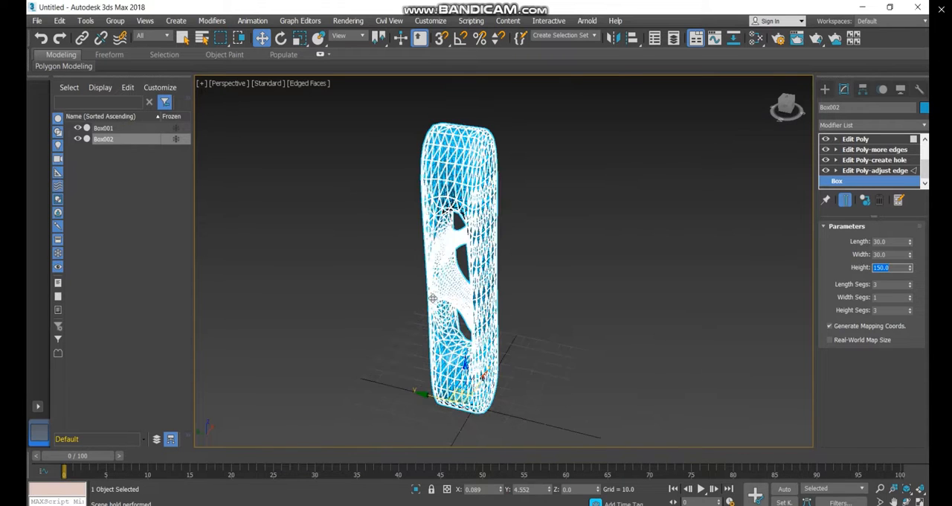
Select the original Box001 and examine its modifier stack down to the base Box
left_click(444, 157)
scroll(444, 156, "up", 4)
scroll(571, 185, "down", 2)
scroll(571, 184, "down", 4)
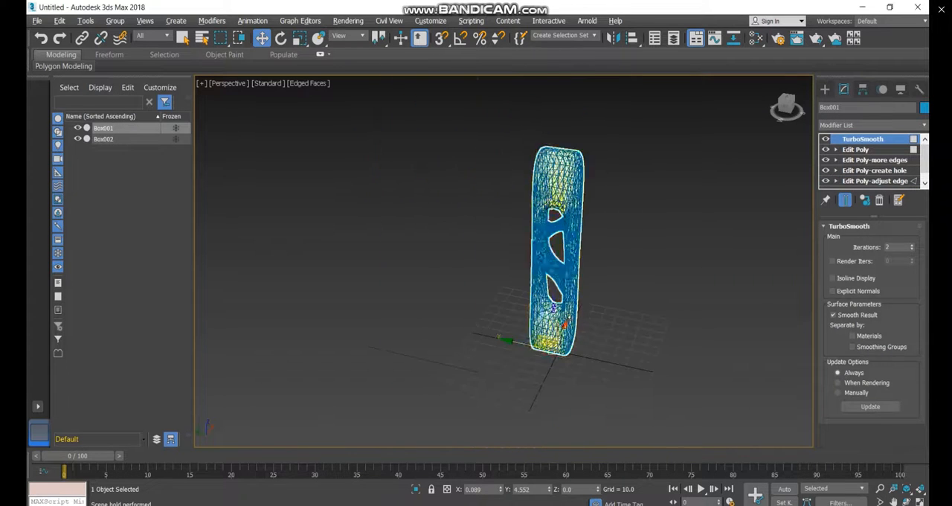
scroll(553, 379, "up", 4)
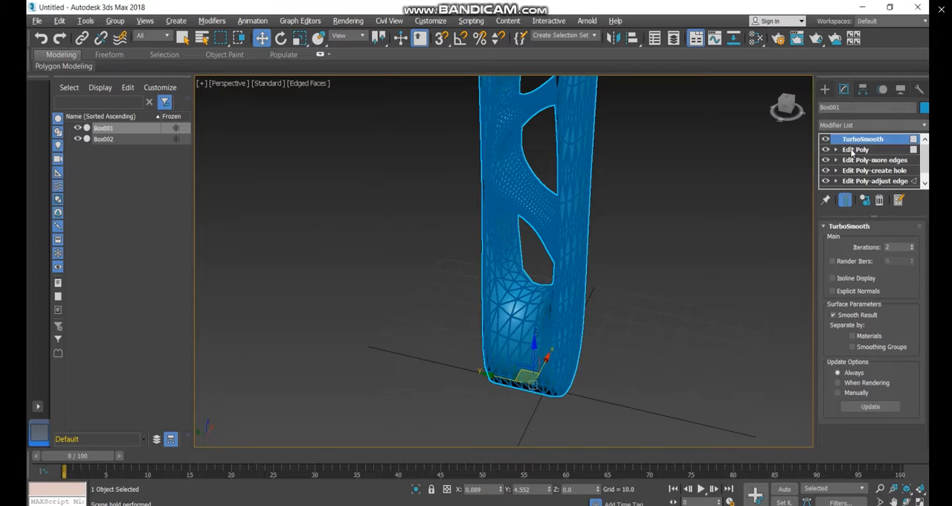
scroll(863, 143, "down", 1)
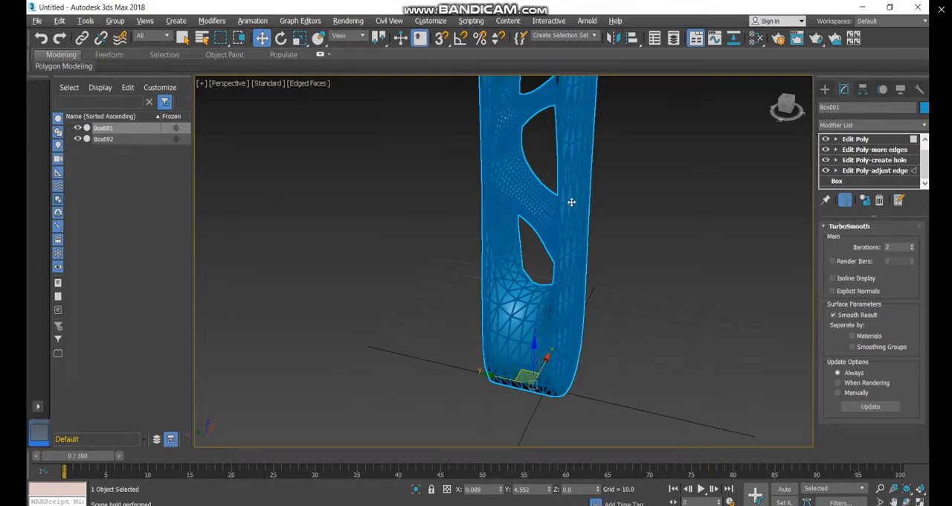
Select Box002 and add an Edit Poly modifier above its TurboSmooth
left_click(111, 139)
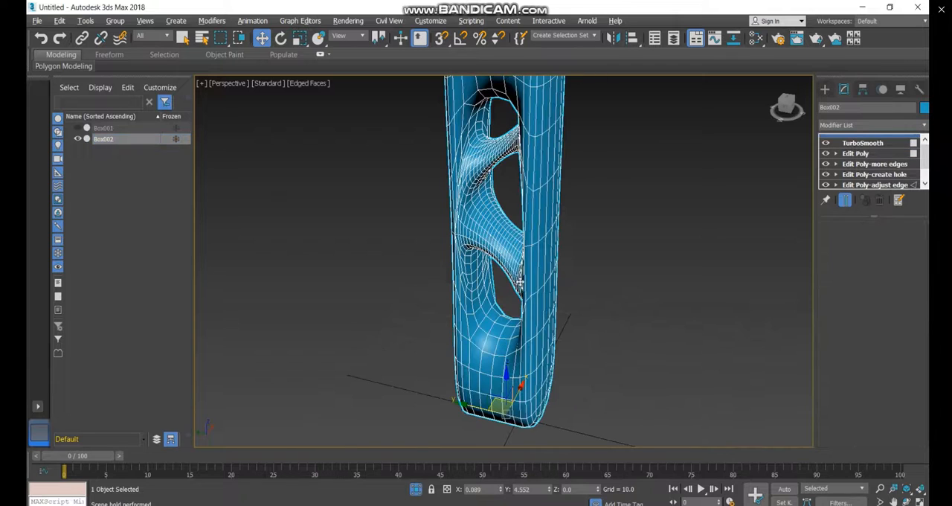
scroll(522, 314, "down", 3)
scroll(524, 106, "up", 3)
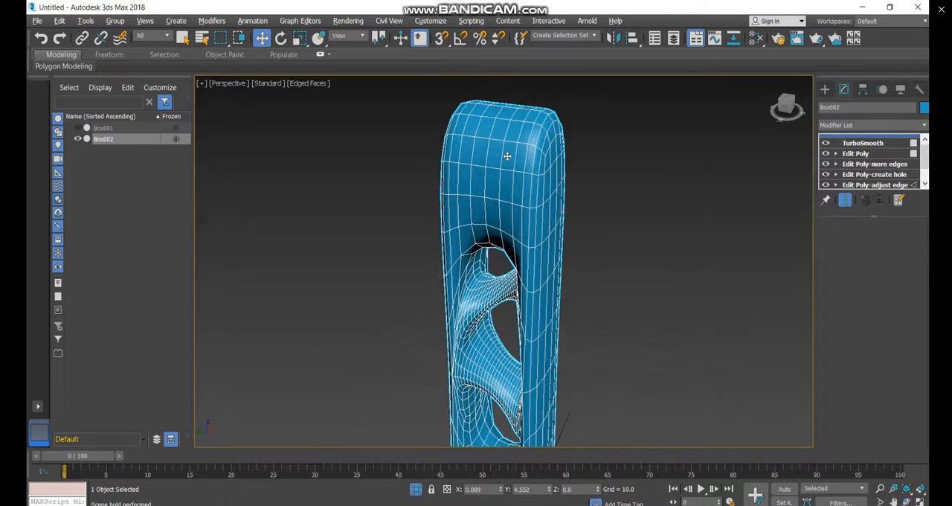
left_click(852, 126)
key("e")
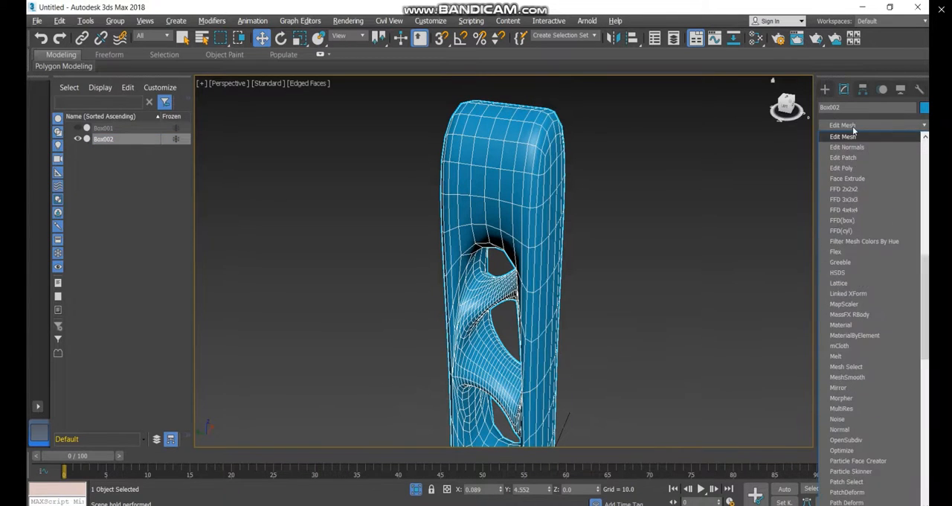
key("e")
key("e")
key("e")
key("Return")
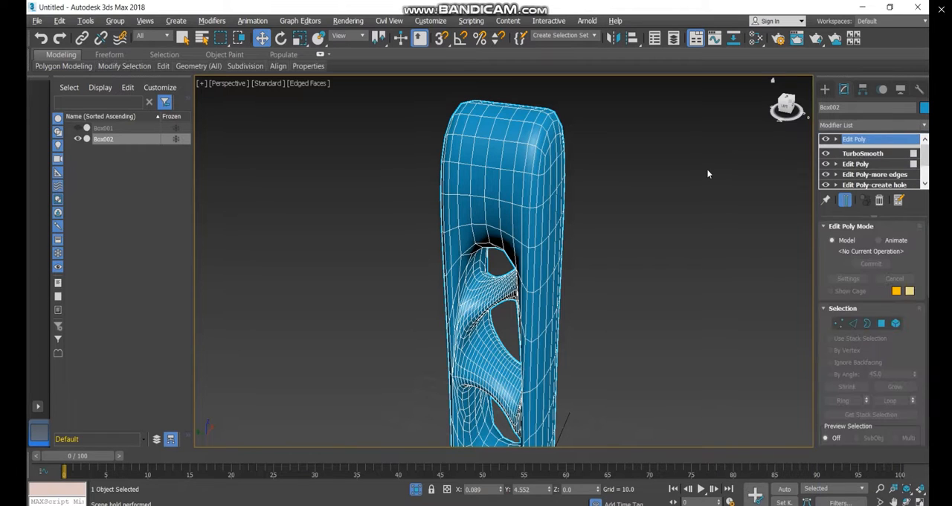
Display the full set of polygon modeling tools for the new Edit Poly modifier
left_click(50, 59)
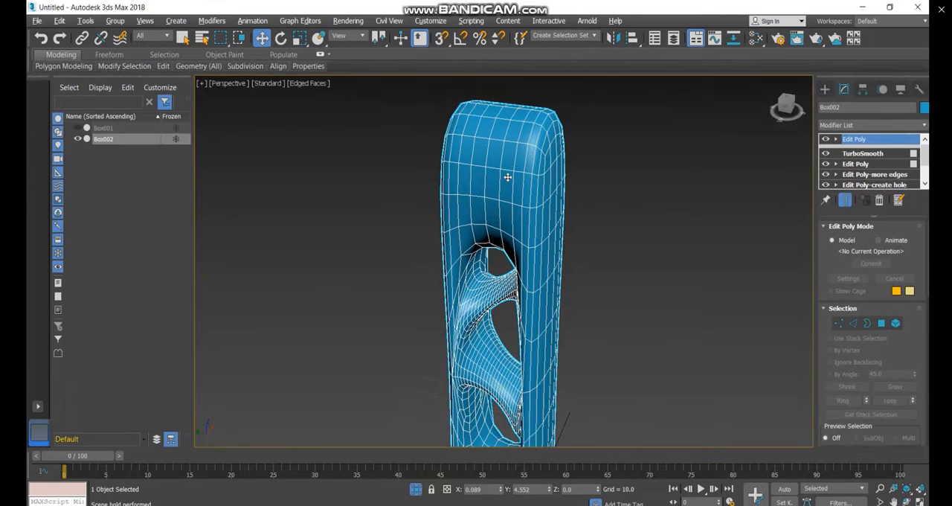
left_click(56, 59)
double_click(56, 59)
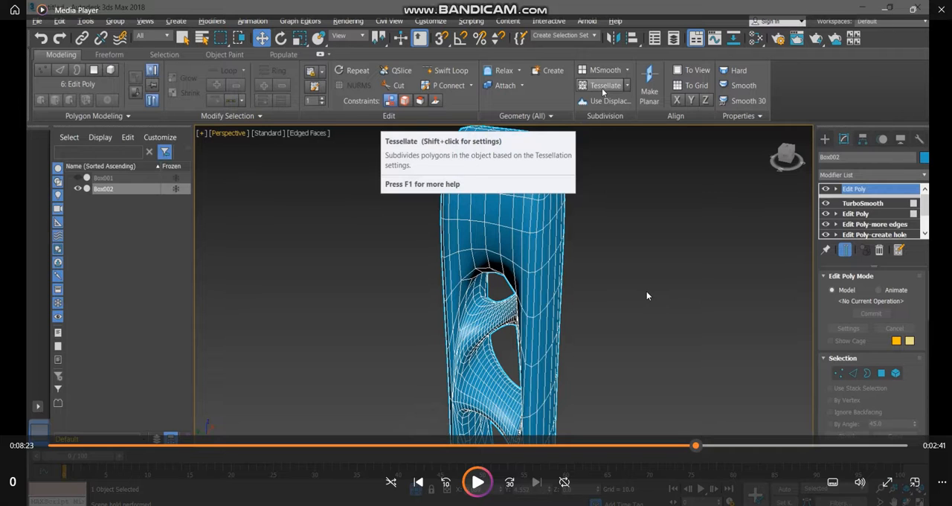
left_click(646, 296)
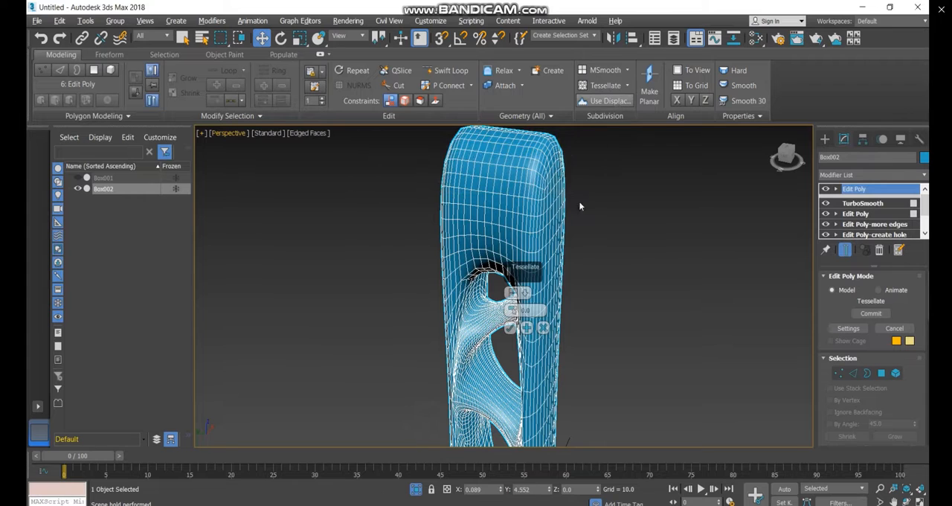
Undo the default tessellation and tessellate Box002's mesh again with the Face type
key("ctrl+z")
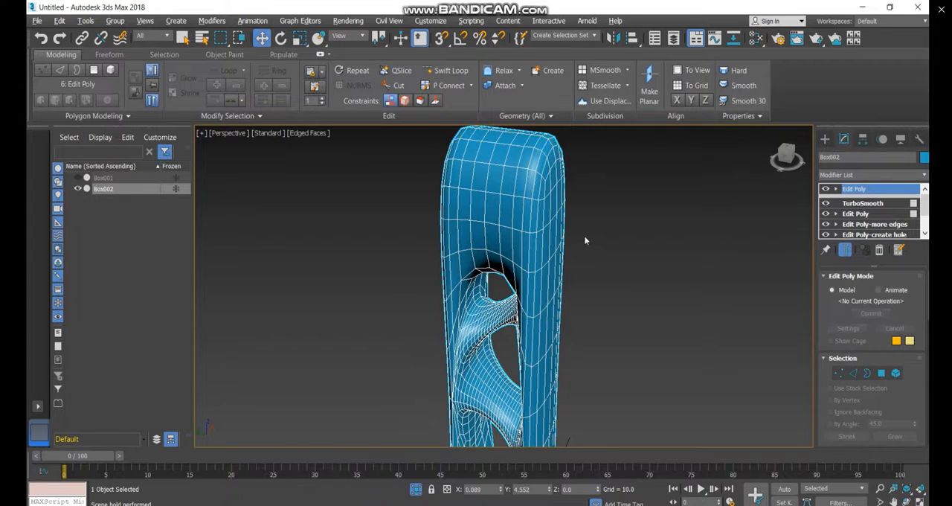
left_click(627, 87)
left_click(623, 100)
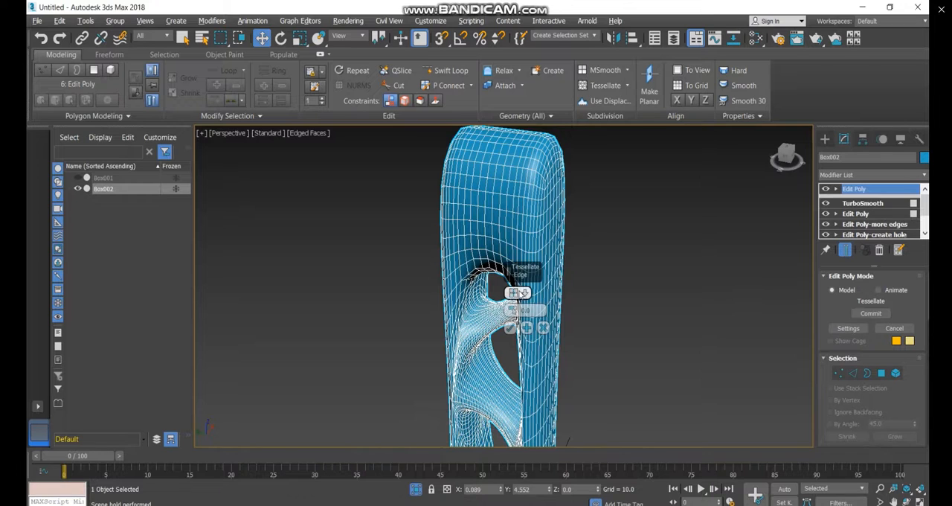
left_click(518, 292)
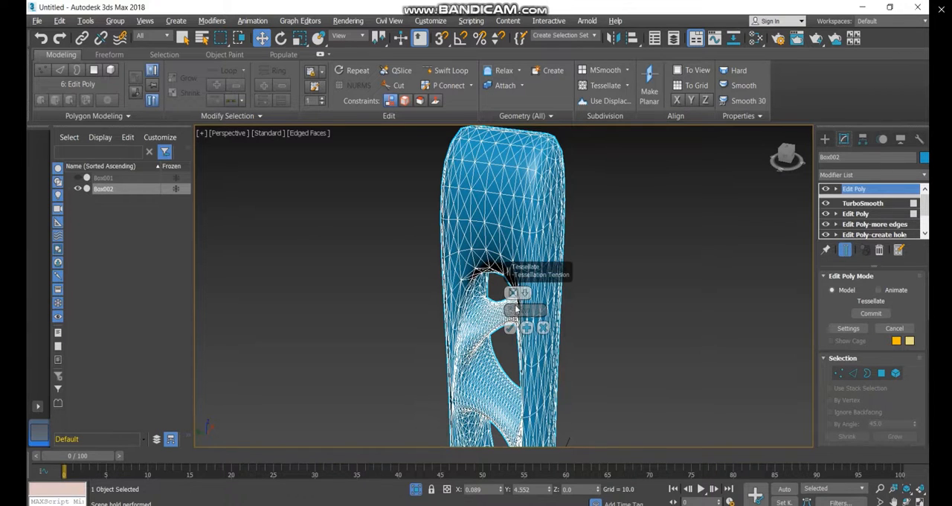
left_click(510, 328)
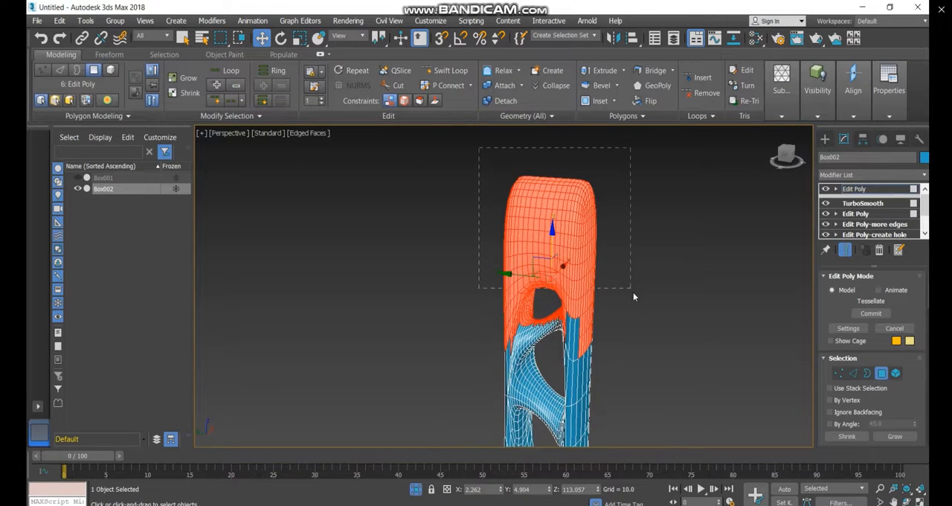
Select the polygons of Box002's upper part around the top opening, narrowing the region with successive window selections
left_click_drag(633, 297, 632, 296)
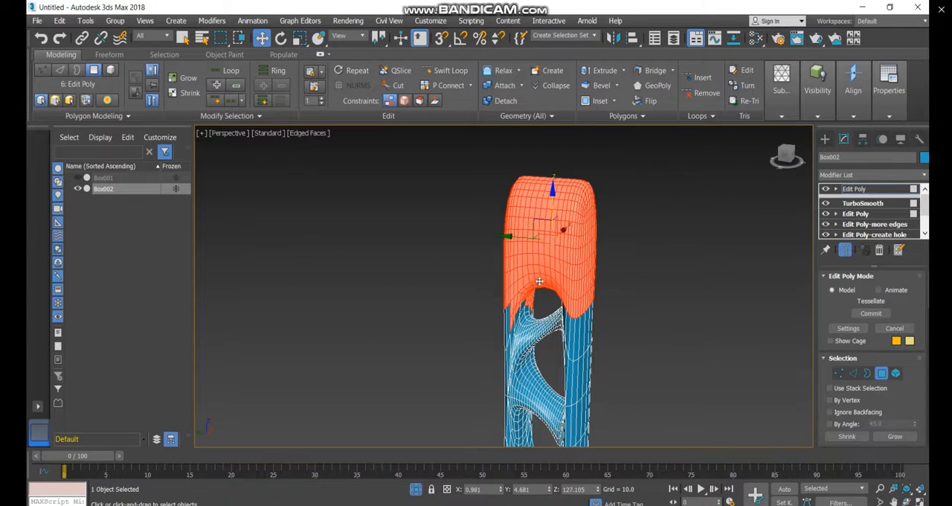
middle_click_drag(539, 281, 559, 284, "alt")
left_click_drag(493, 152, 636, 271)
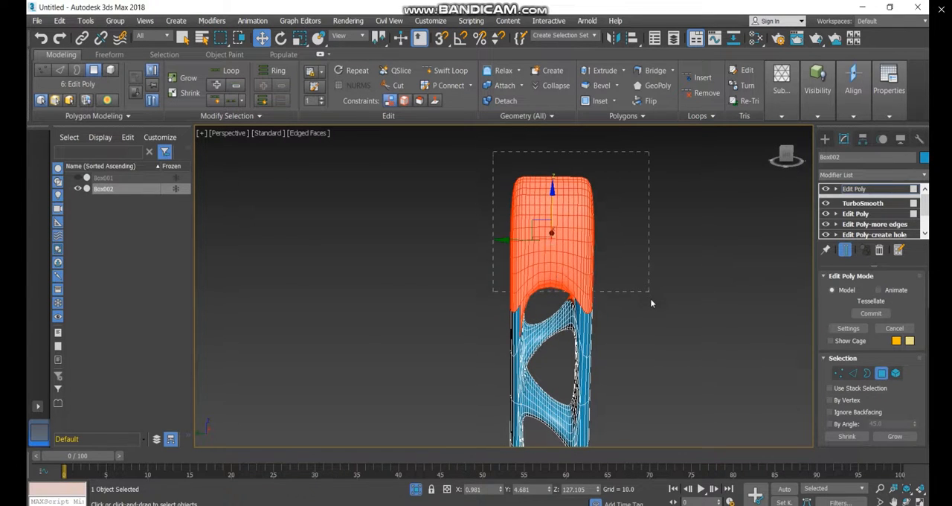
left_click_drag(650, 303, 651, 302)
middle_click_drag(536, 237, 533, 215, "alt")
left_click_drag(676, 303, 669, 295)
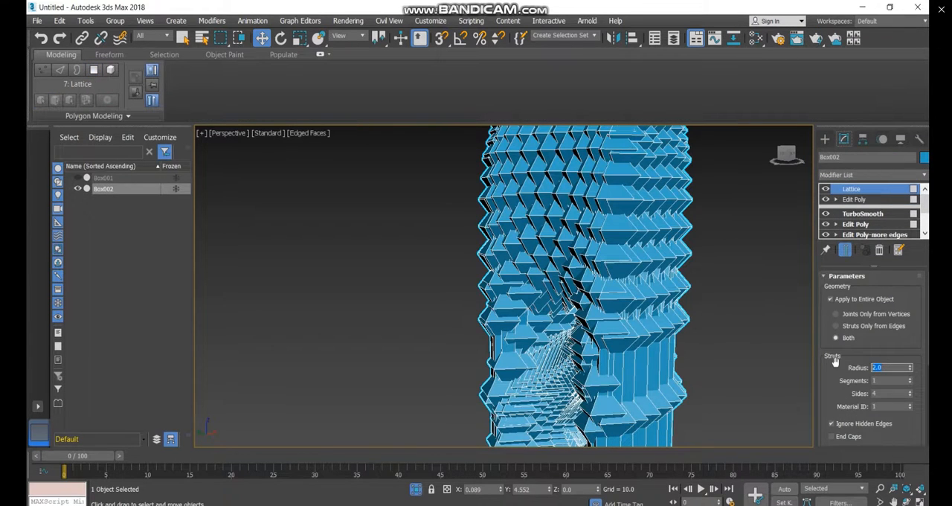
Set both the strut radius and the joint radius of Box002's new Lattice modifier to 0.2
scroll(835, 371, "down", 3)
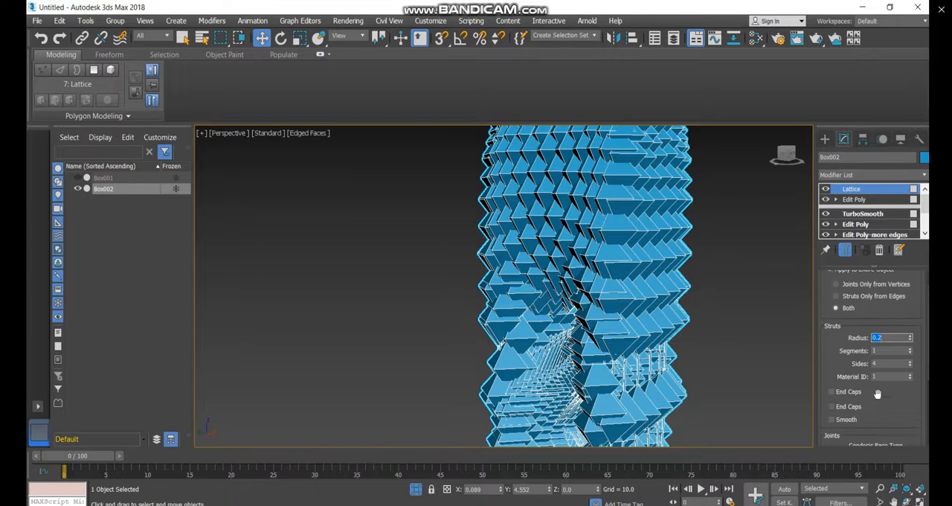
left_click_drag(883, 415, 846, 408)
type("0.2")
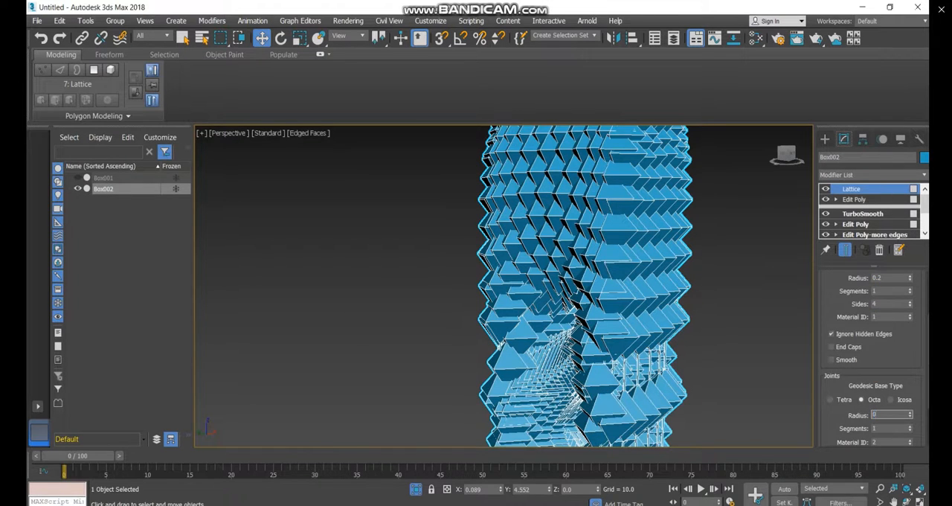
key("Return")
scroll(603, 200, "down", 5)
scroll(603, 200, "up", 4)
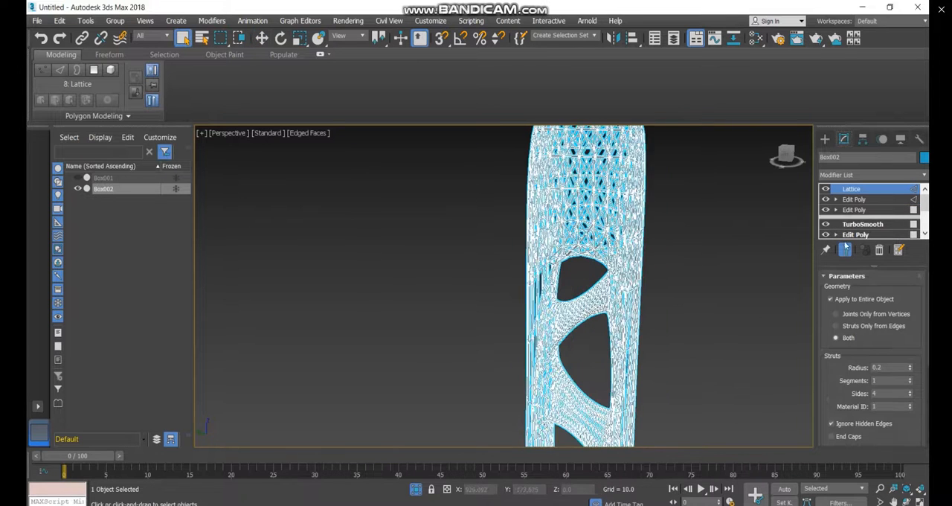
Inspect the lattice on Box002's upper part and switch off the Lattice modifier's effect to expose the tessellated mesh
left_click(831, 299)
scroll(538, 272, "down", 3)
scroll(553, 224, "up", 3)
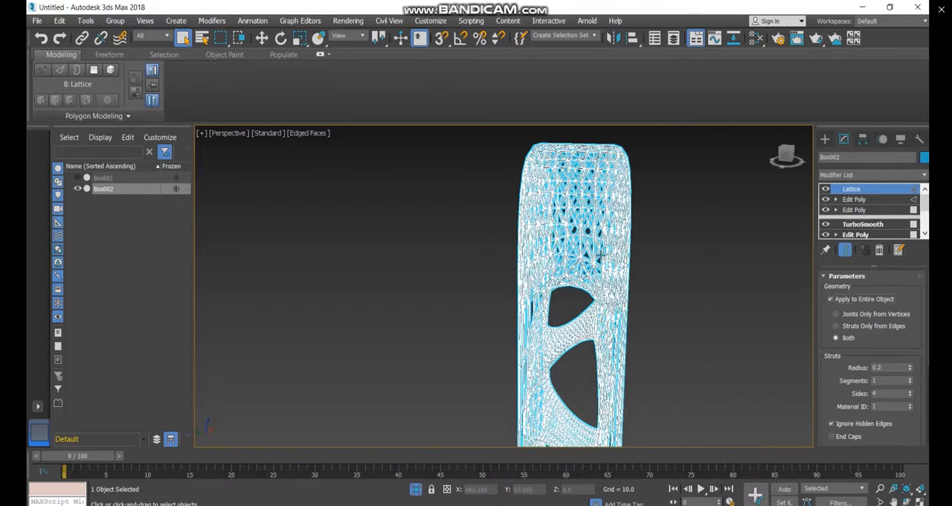
mouse_move(598, 253)
middle_mouse_down("alt")
mouse_move(569, 230)
mouse_move(574, 249)
mouse_move(601, 254)
middle_mouse_up("alt")
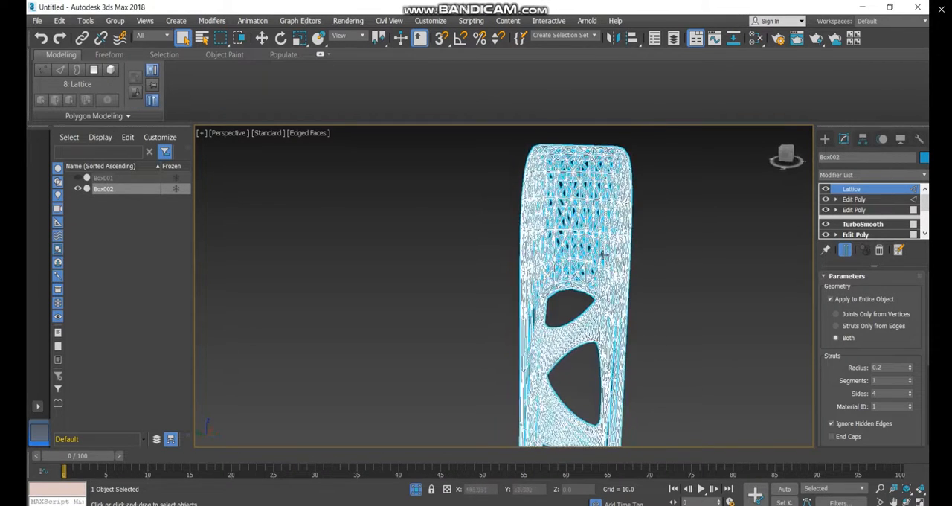
left_click(825, 189)
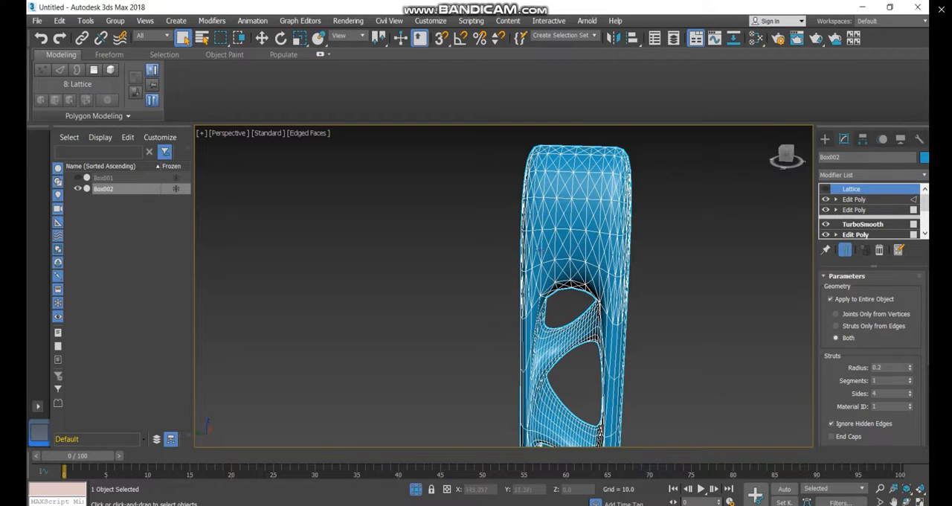
In the Edit Poly directly below Lattice, reselect the edges of Box002's upper part down to the top opening, refining the region with repeated window selections
left_click(862, 199)
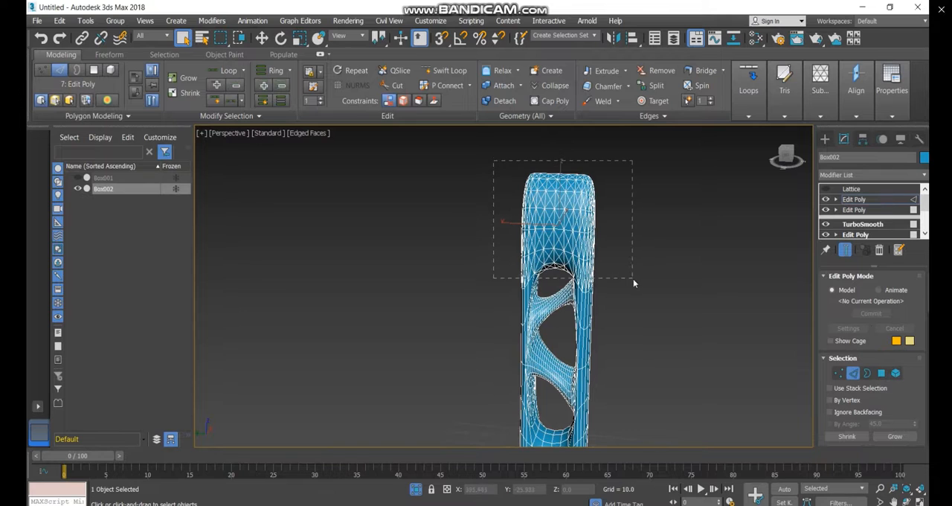
left_click_drag(632, 278, 633, 271)
middle_click_drag(595, 292, 559, 276, "alt")
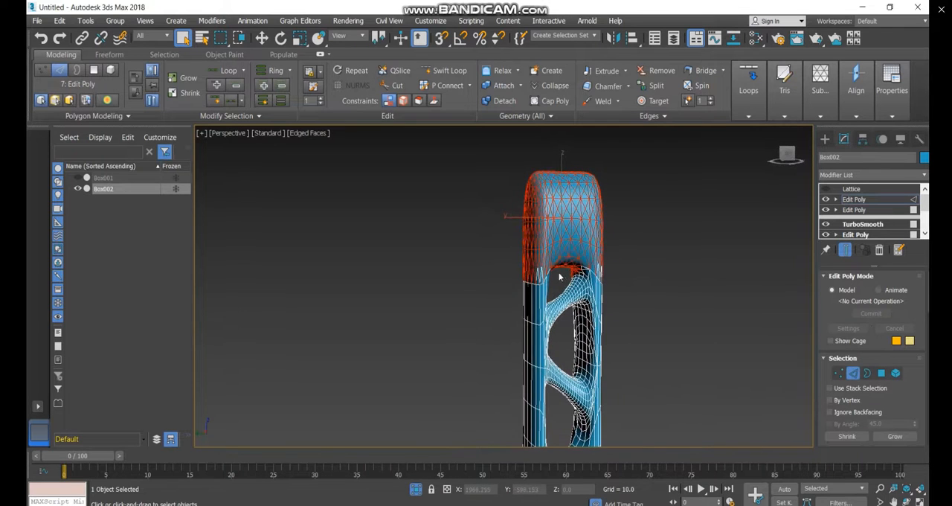
left_click_drag(503, 145, 654, 290)
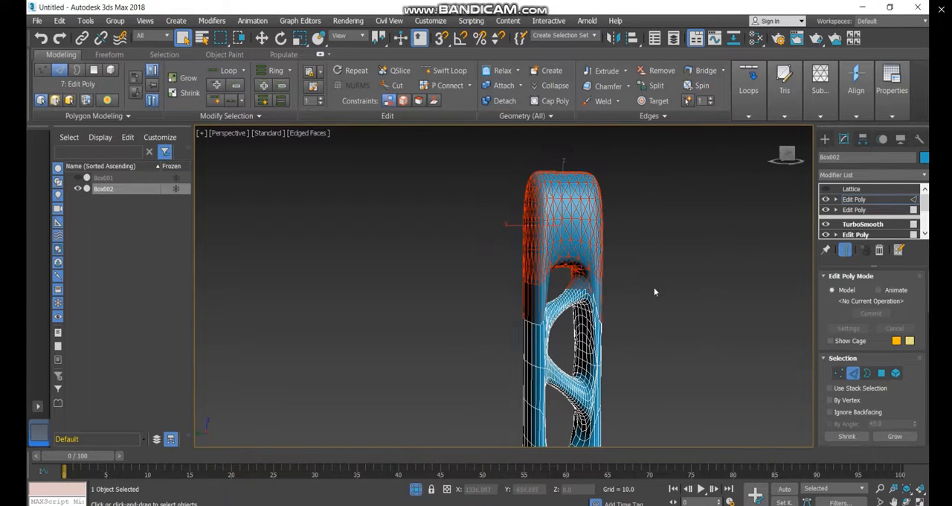
middle_click_drag(596, 296, 550, 286, "alt")
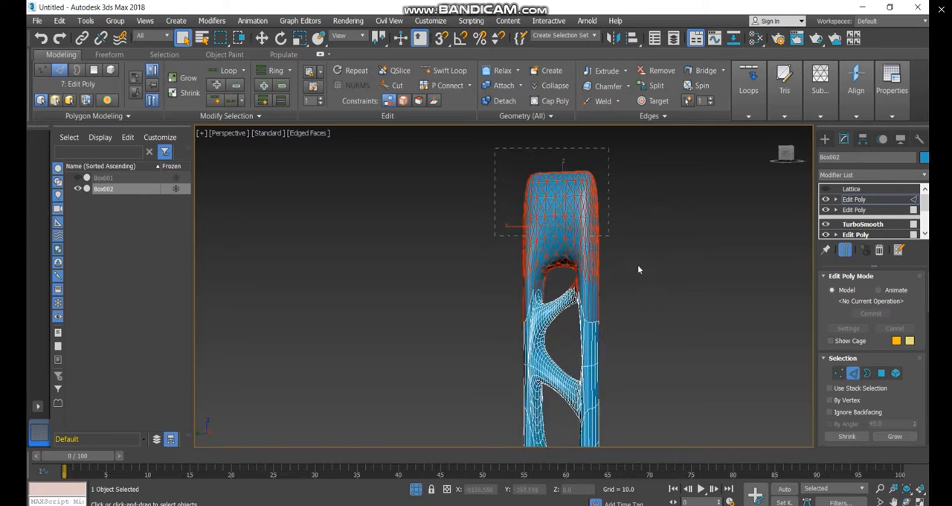
left_click_drag(638, 266, 644, 291)
middle_click_drag(604, 297, 560, 300, "alt")
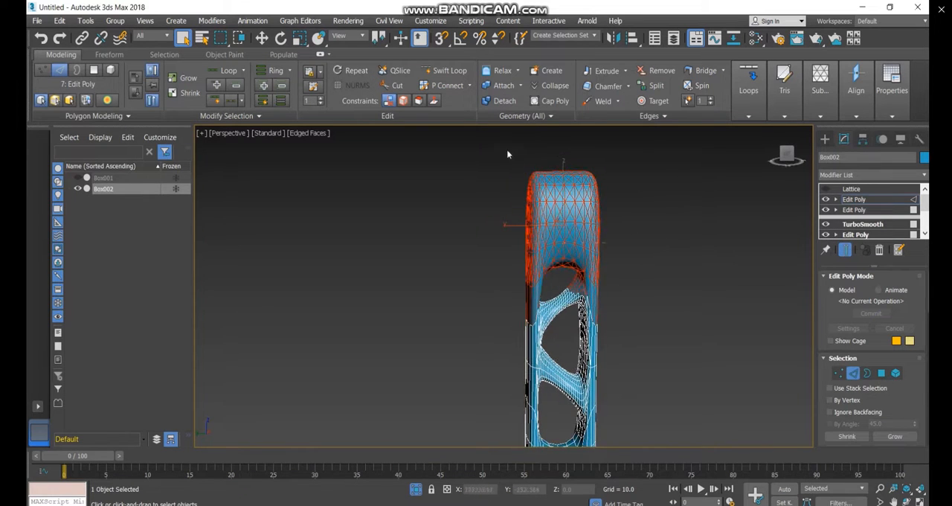
left_click_drag(506, 150, 672, 291)
left_click_drag(623, 157, 496, 293)
left_click_drag(499, 152, 636, 272)
middle_click_drag(601, 298, 577, 308, "alt")
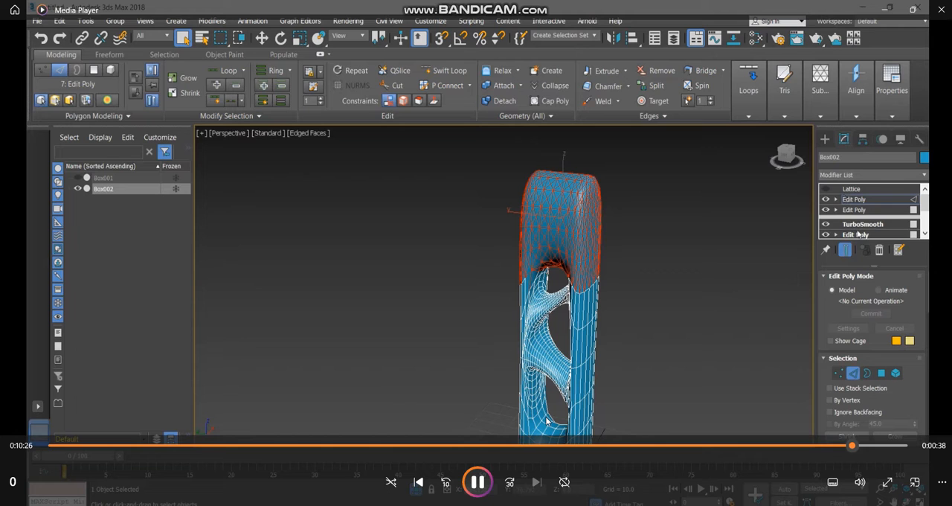